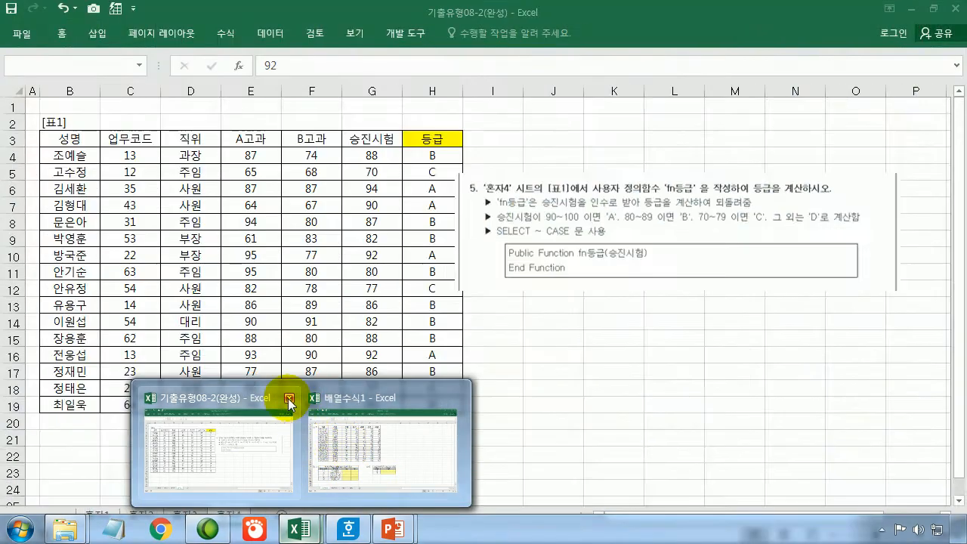
Close the workbook 기출유형08-2(완성) and bring up the workbook 배열수식1.
click(290, 401)
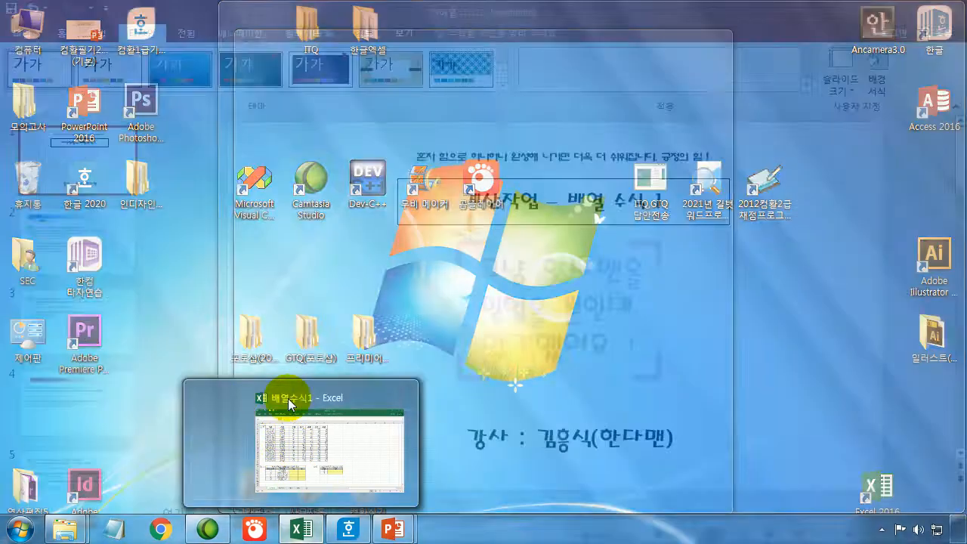
click(310, 449)
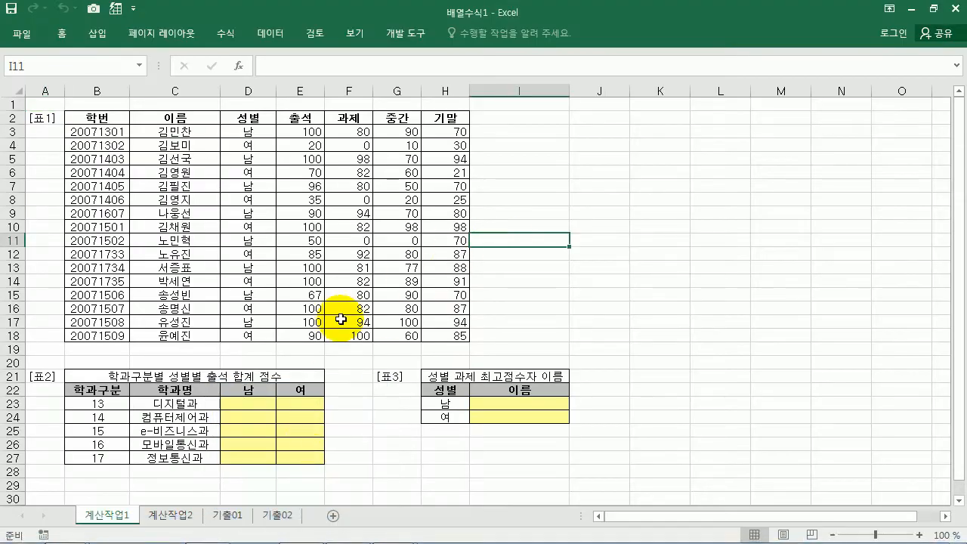
Insert the SUM function into cell D23 by choosing it from the list of all functions.
click(249, 408)
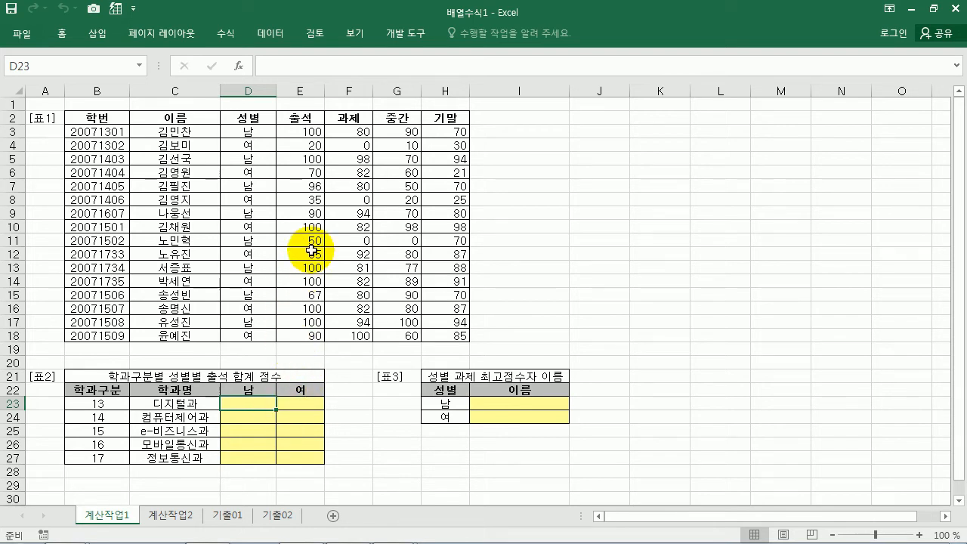
click(239, 65)
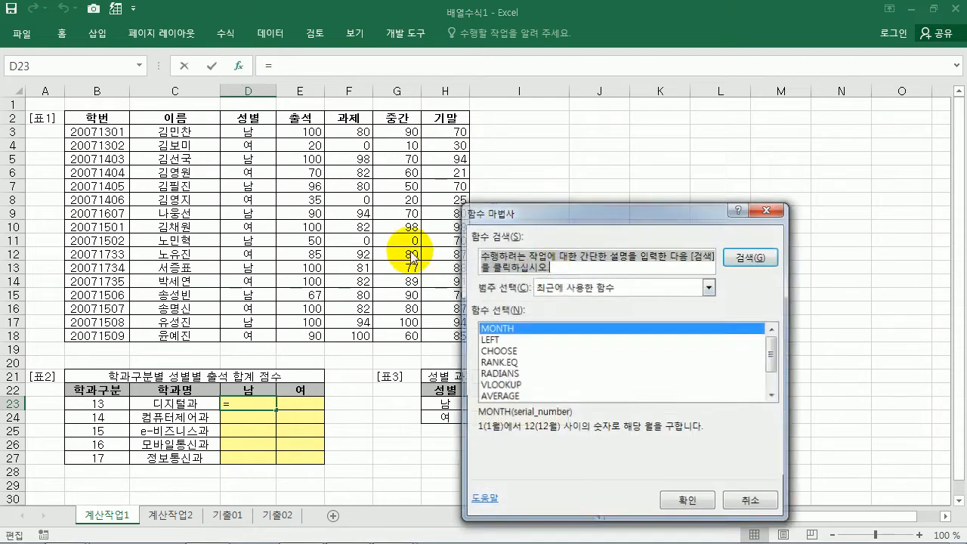
drag(552, 215, 430, 145)
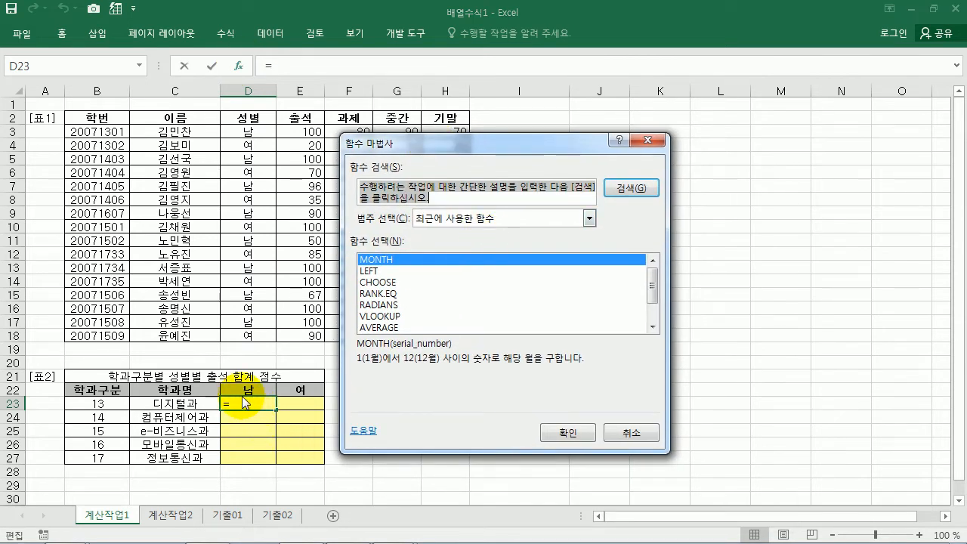
click(461, 217)
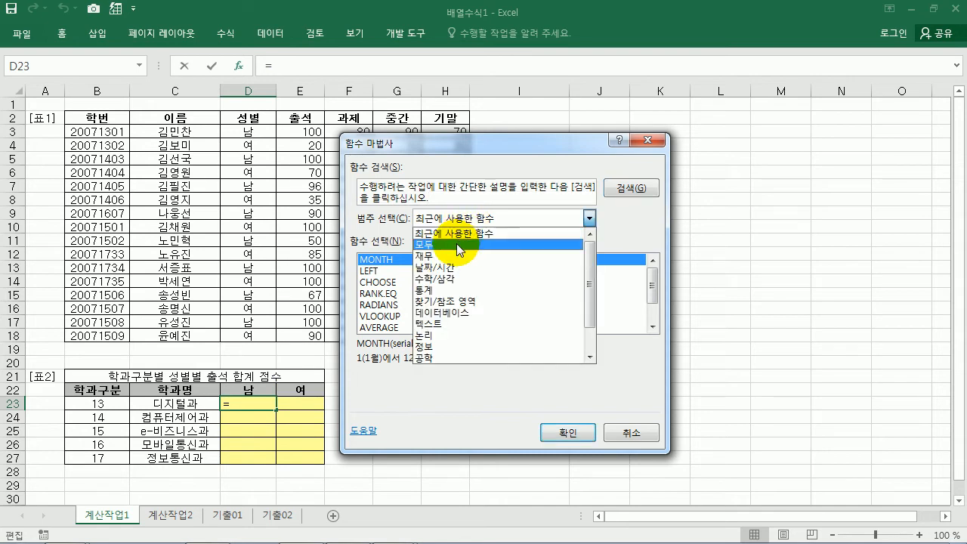
click(455, 243)
click(443, 295)
text(sum)
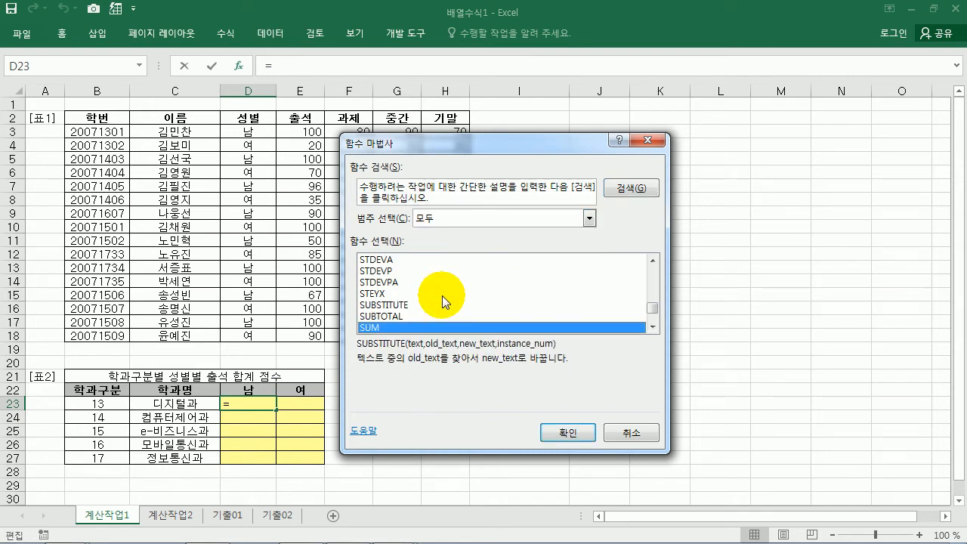
click(556, 436)
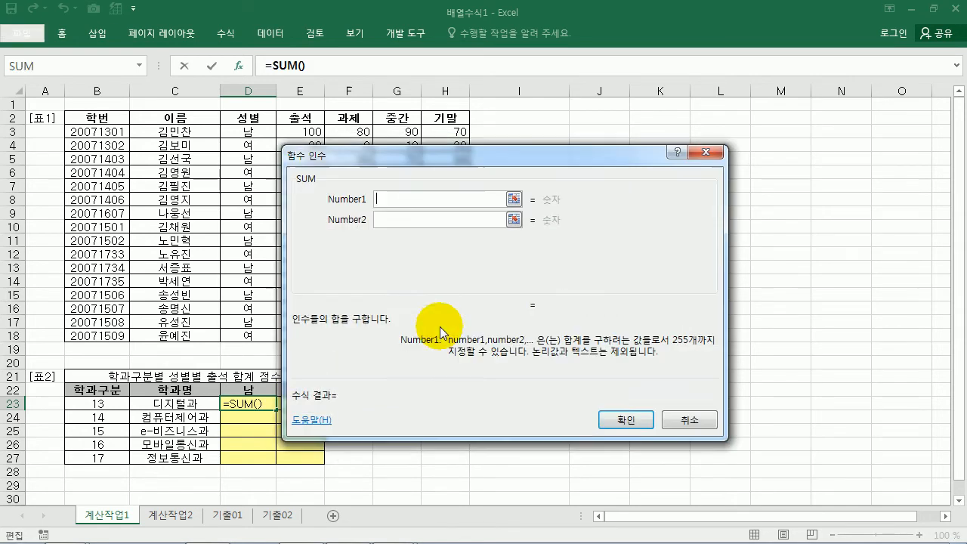
drag(398, 159, 458, 196)
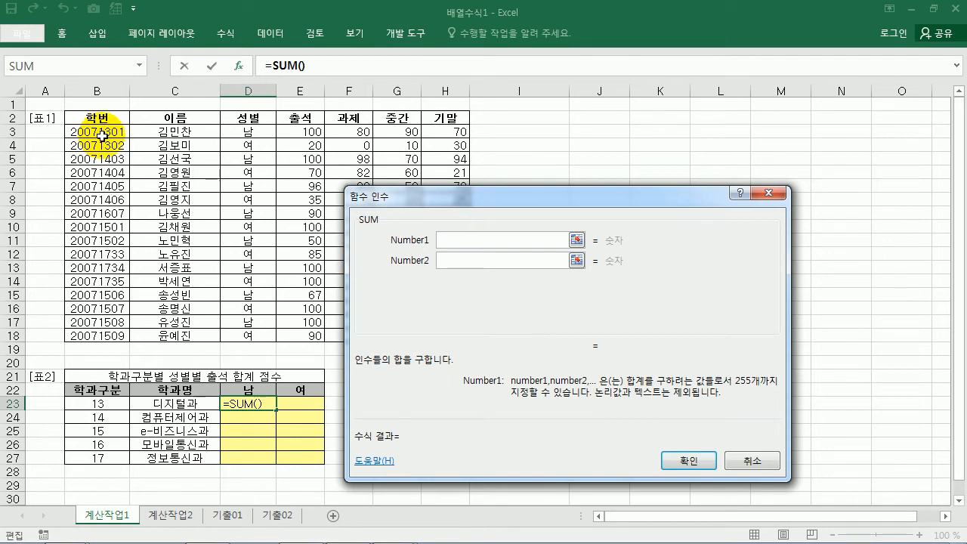
Nest the MID function inside the SUM formula in D23.
click(139, 66)
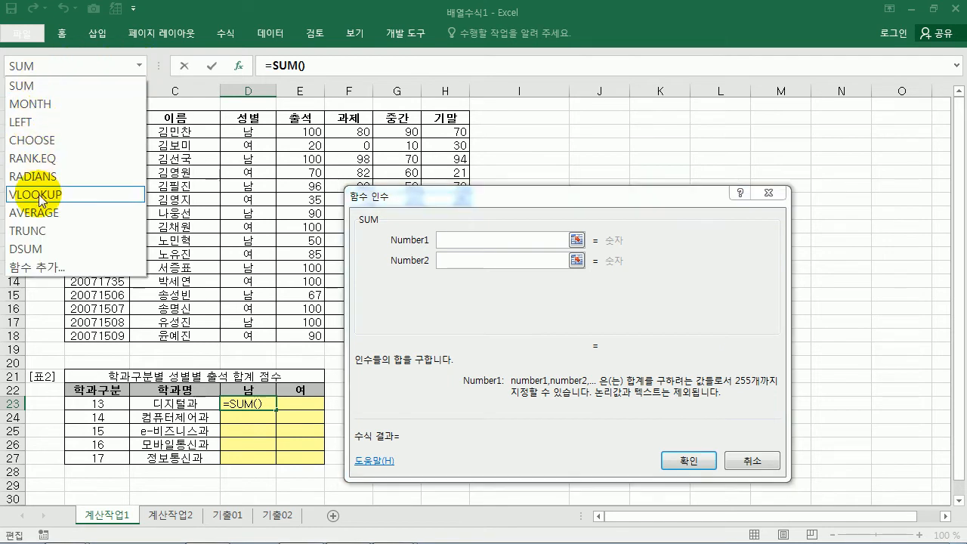
click(36, 267)
click(437, 292)
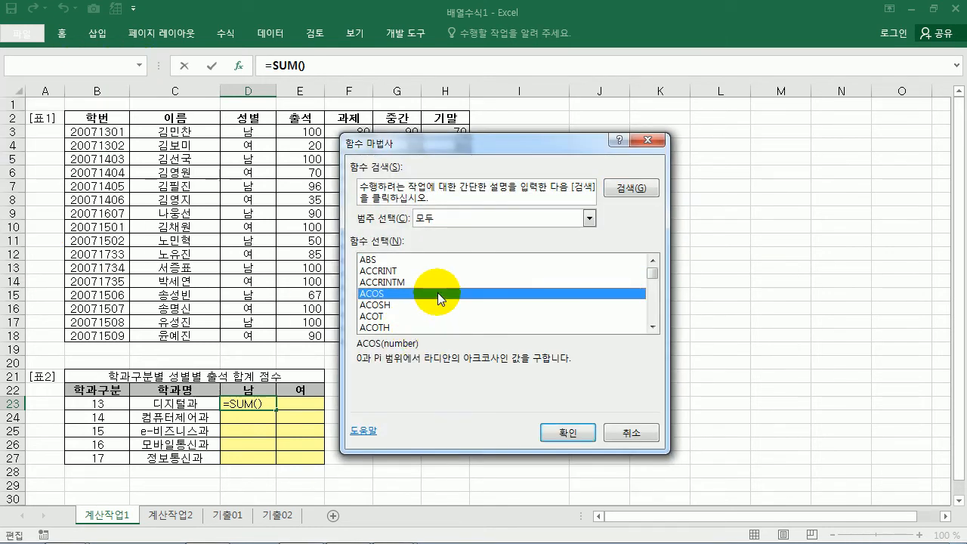
text(mid)
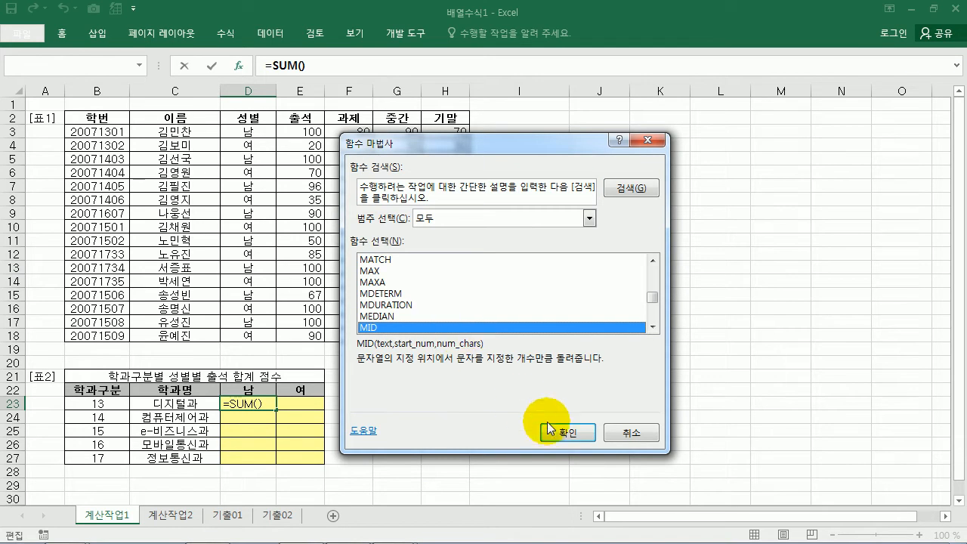
click(560, 434)
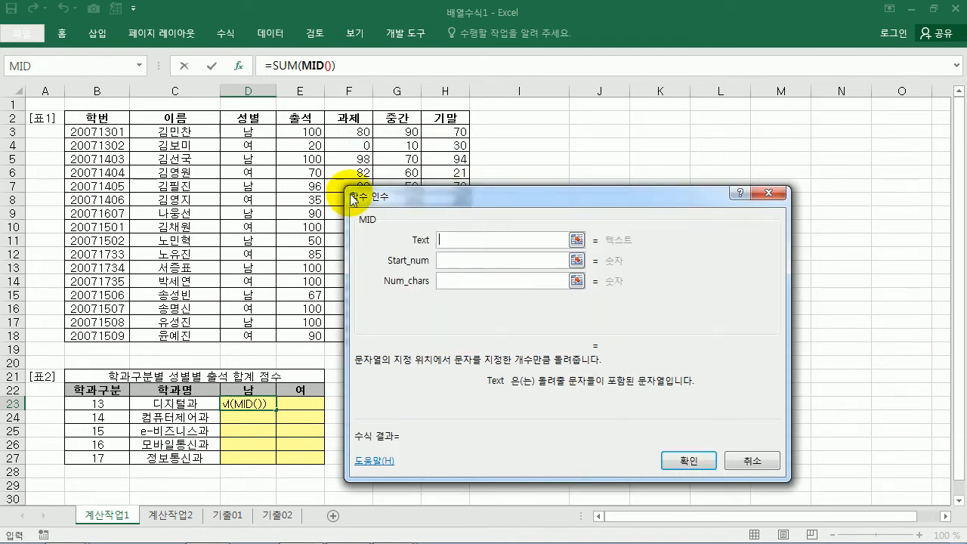
Set the MID arguments to text $B$3:$B$18, start number 5 and number of characters 2.
drag(97, 131, 113, 335)
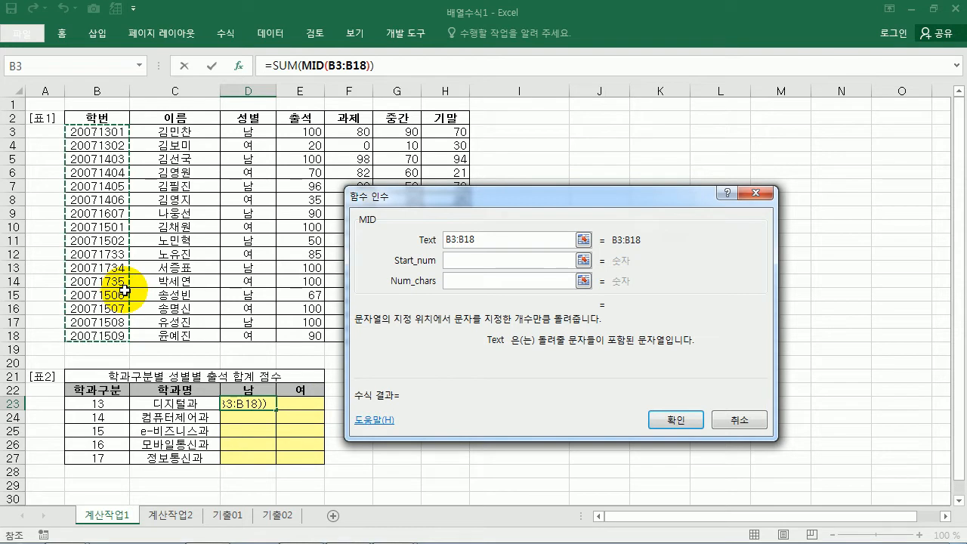
key(F4)
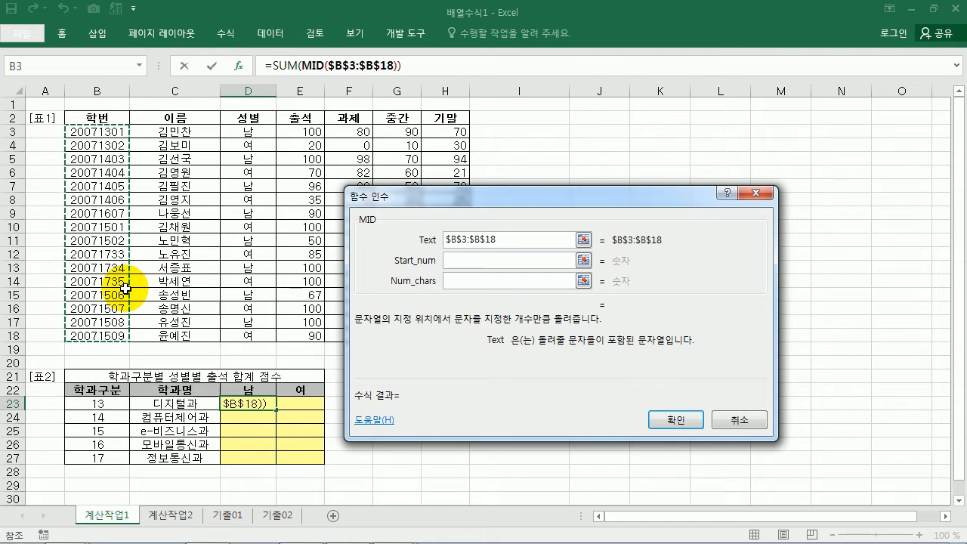
click(456, 260)
text(5)
click(476, 281)
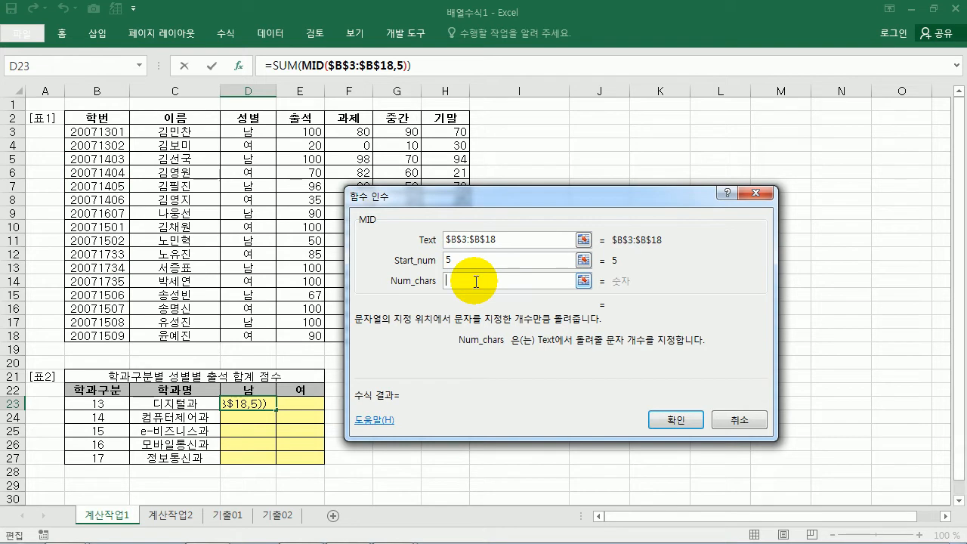
text(2)
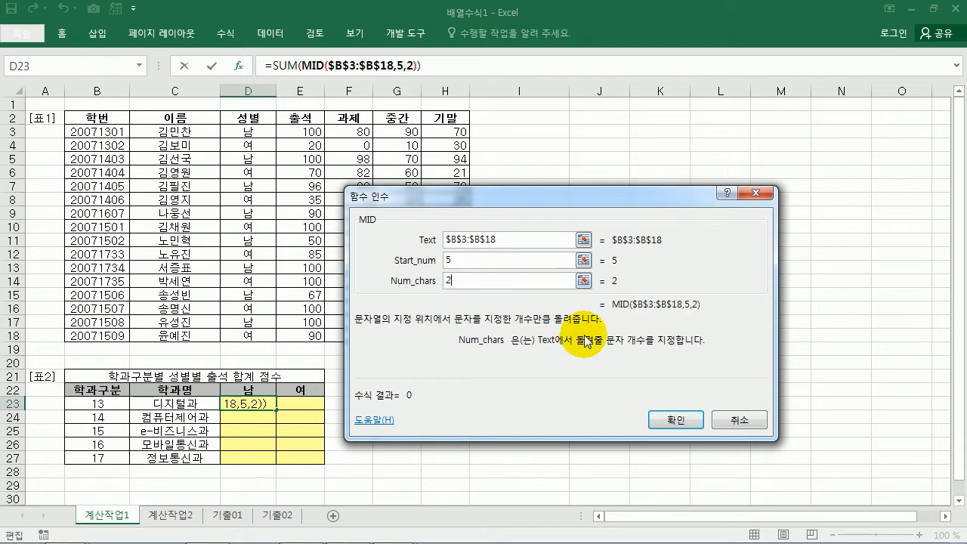
Return to the SUM arguments and compare the MID result with the department code as =$B23, locking only the column.
click(276, 66)
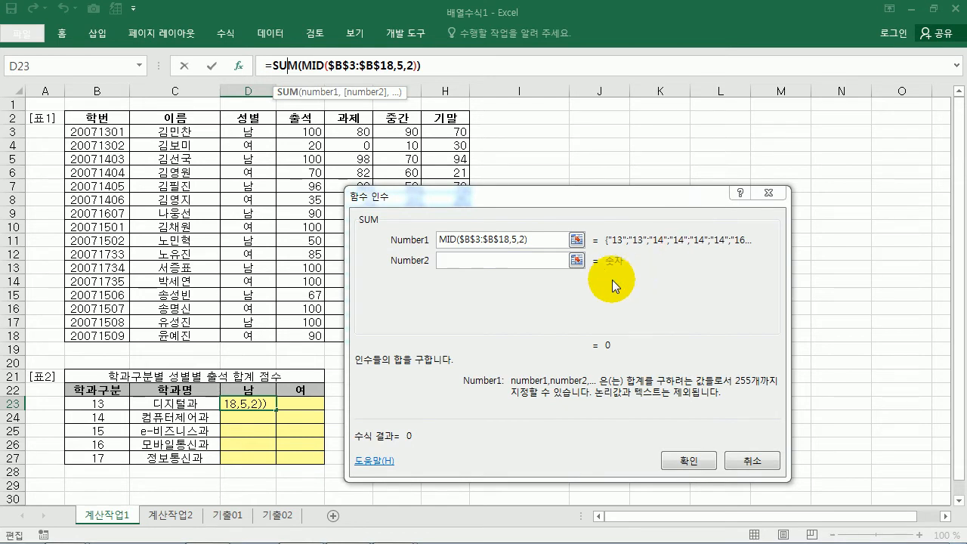
click(537, 240)
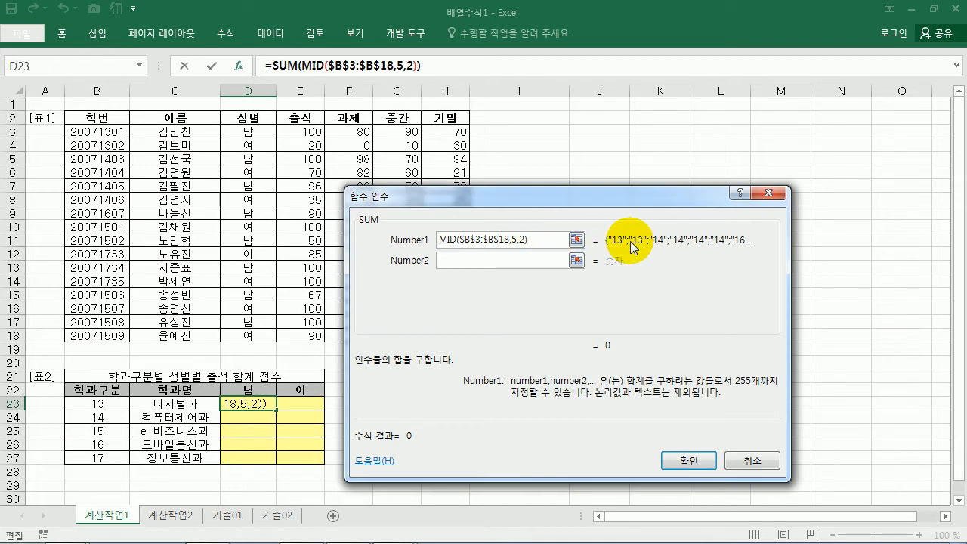
text(=)
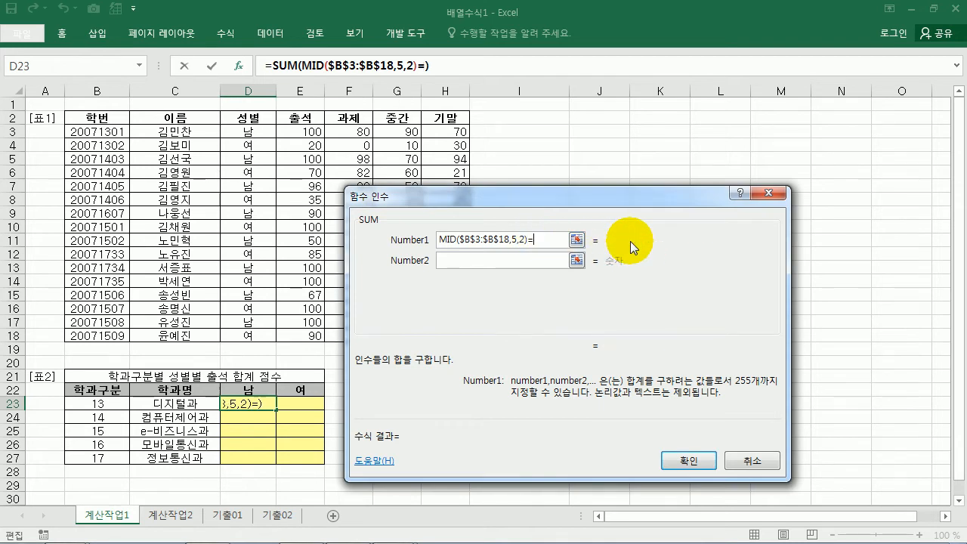
click(108, 406)
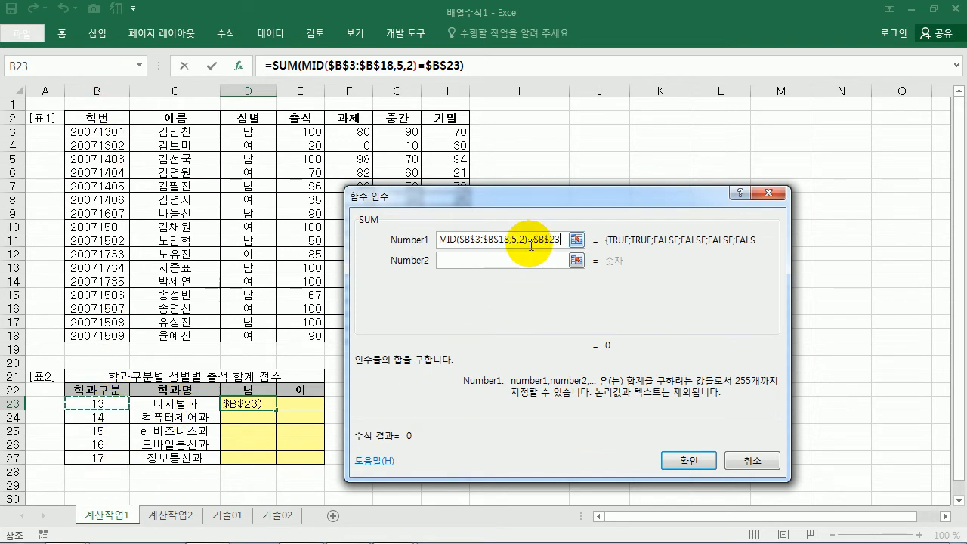
key(F4)
key(F4)
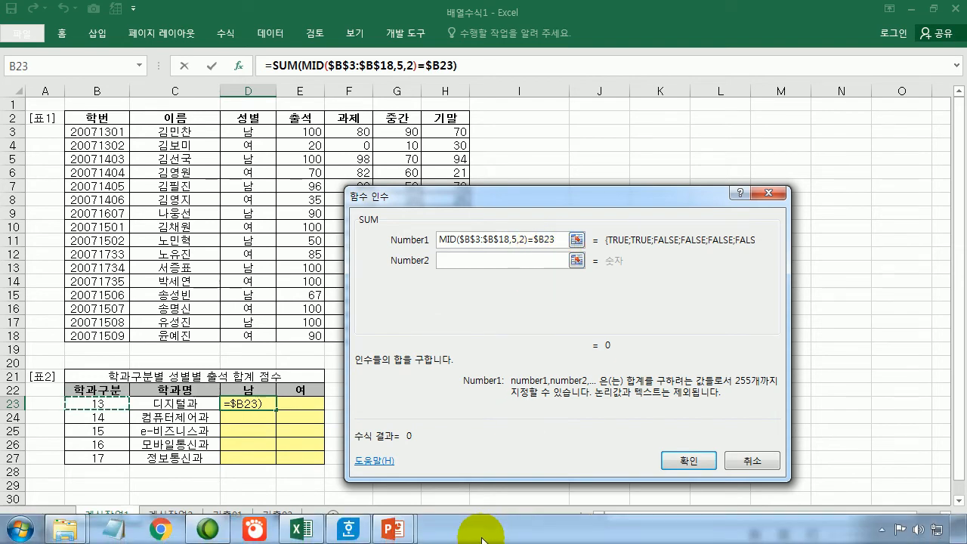
Switch to the PowerPoint slide 06_배열수식 and sketch a row of array cells with trailing dots, writing 13 in the first cell.
click(392, 529)
click(455, 426)
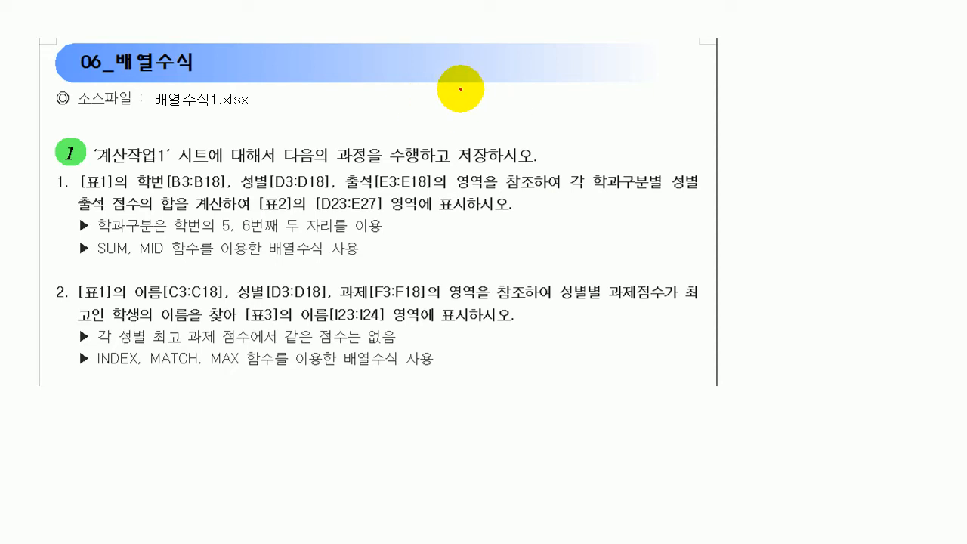
drag(504, 91, 758, 99)
drag(508, 117, 761, 129)
drag(536, 88, 536, 120)
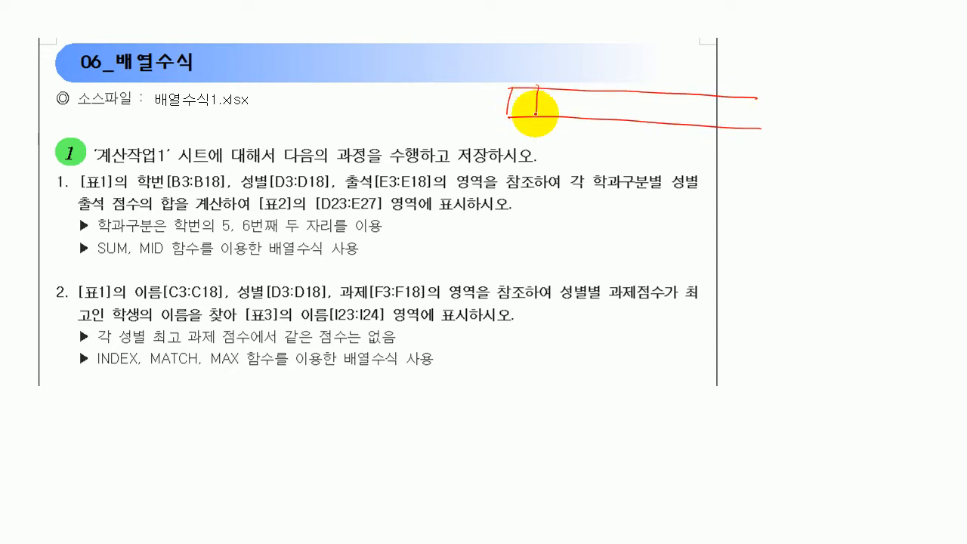
drag(576, 89, 575, 118)
drag(613, 91, 613, 119)
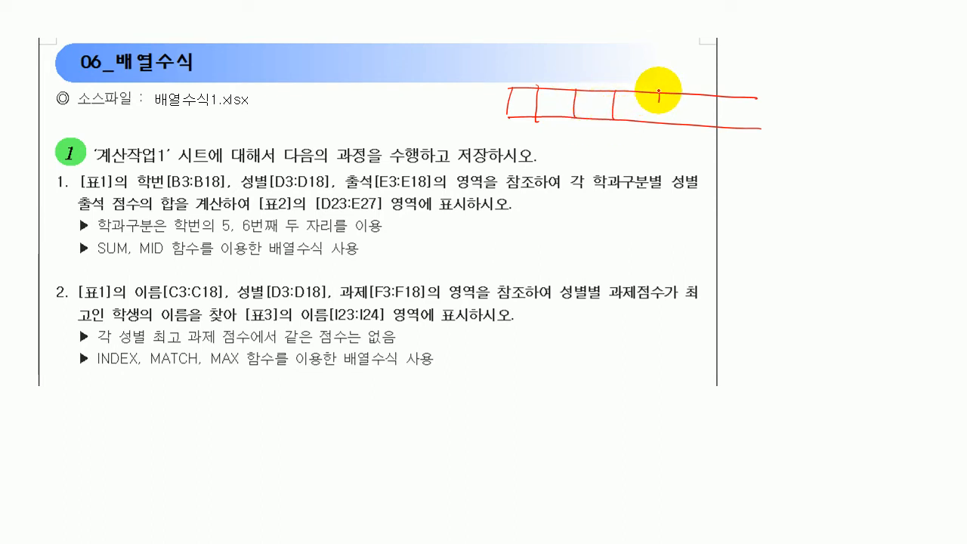
drag(658, 91, 658, 123)
mouse_move(696, 94)
mouse_down()
mouse_move(699, 121)
mouse_move(734, 130)
mouse_up()
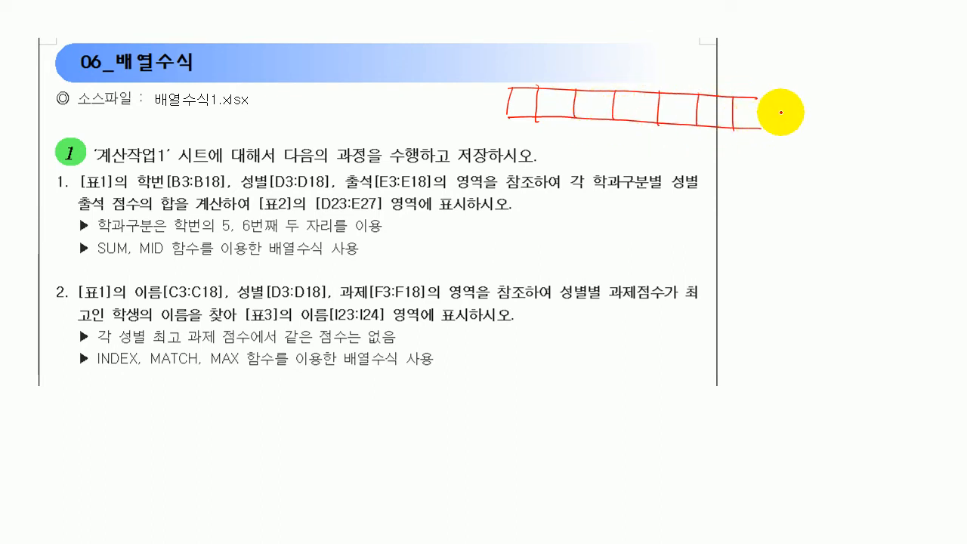
click(783, 113)
click(809, 114)
click(821, 117)
click(832, 117)
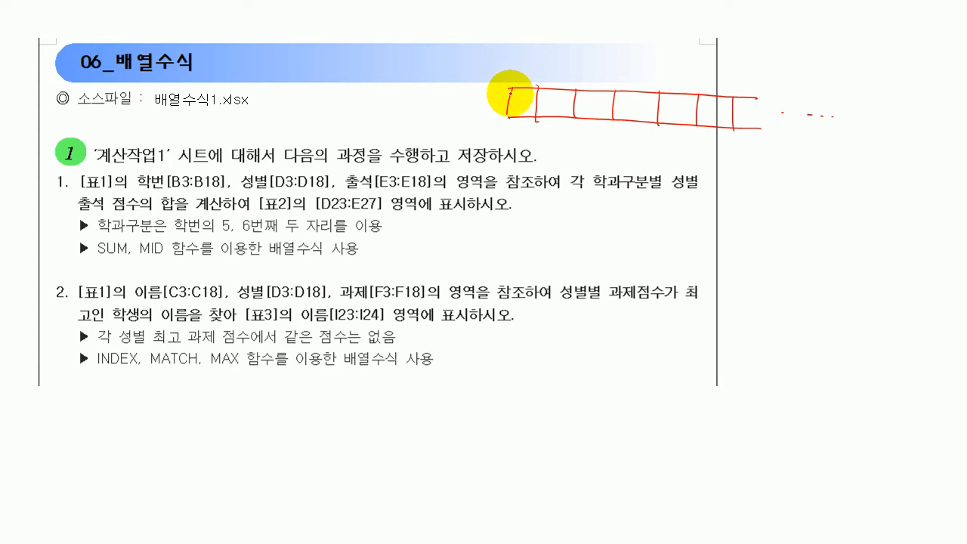
drag(515, 97, 514, 115)
drag(518, 97, 519, 114)
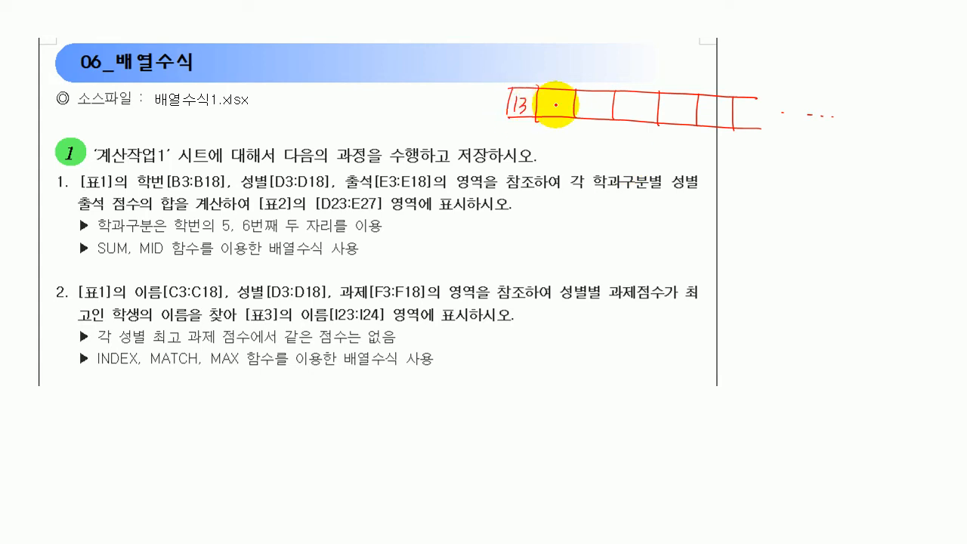
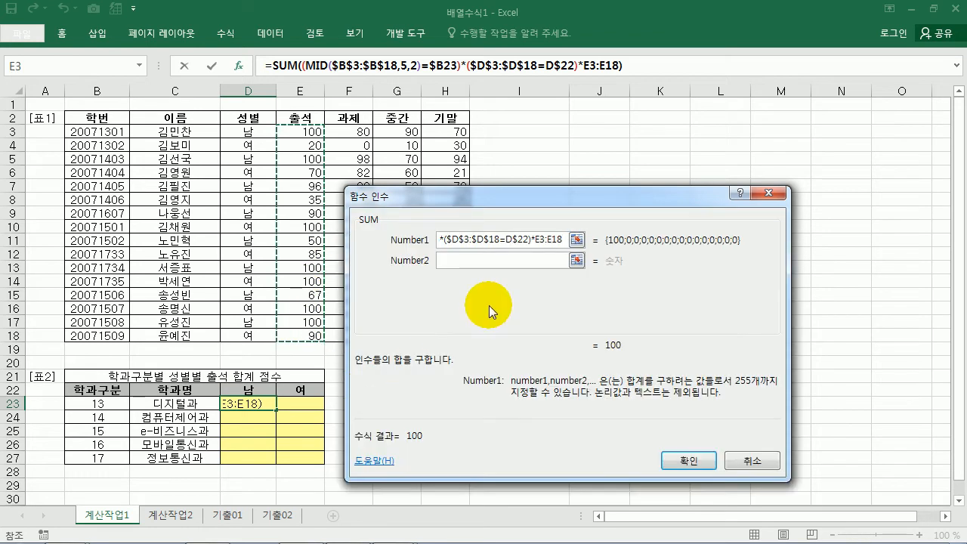
Lock the attendance range as $E$3:$E$18, commit the SUM formula in D23 as an array formula, and fill it through E27.
key(F4)
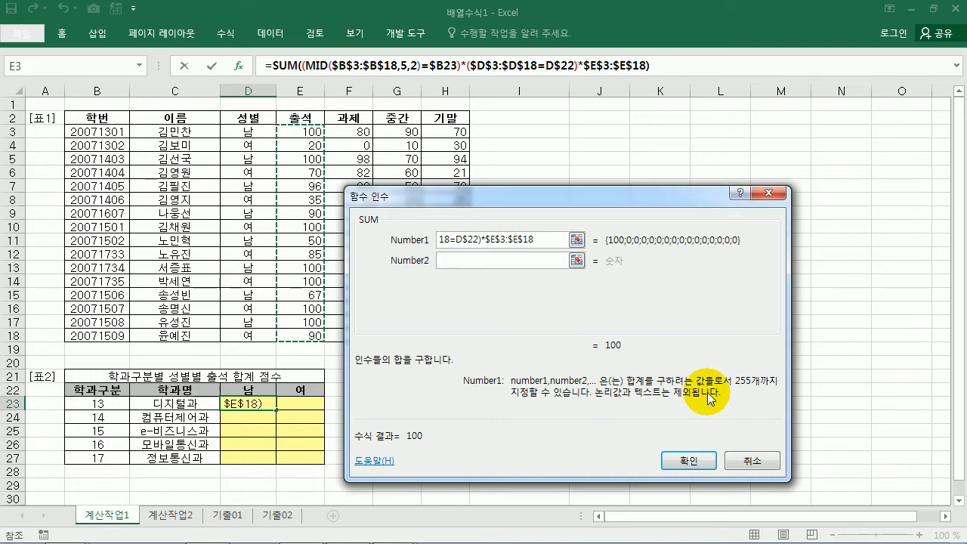
key(ctrl+shift+Return)
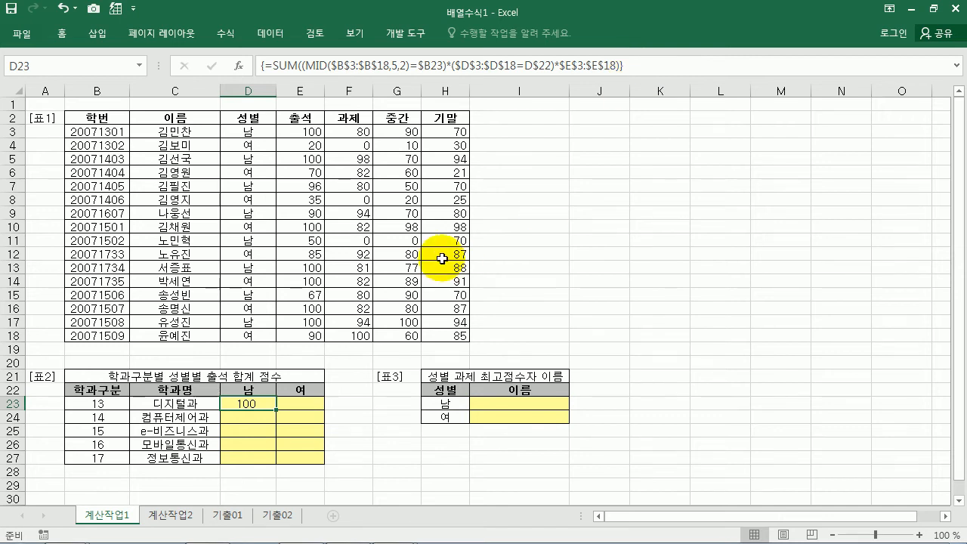
drag(277, 412, 325, 463)
click(349, 403)
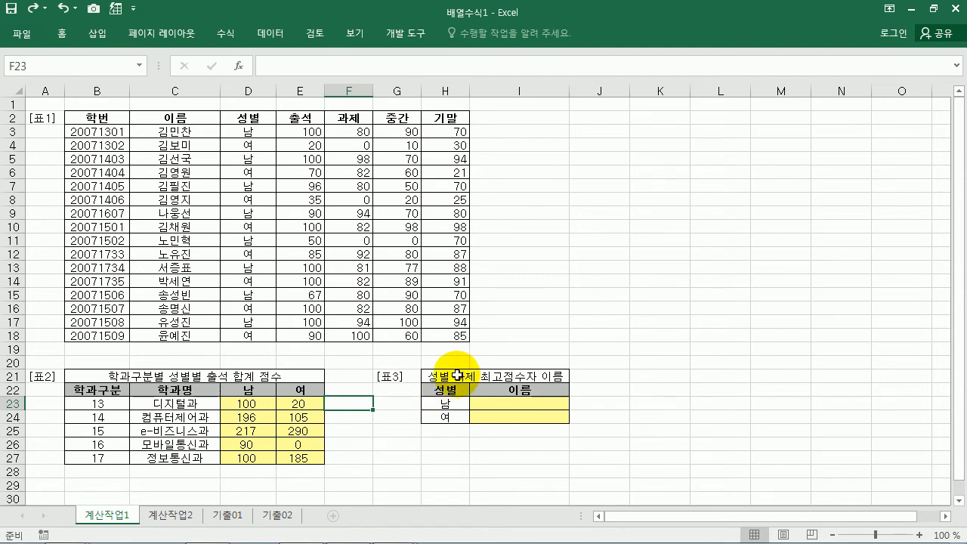
Clear the formulas from D23:E27 and reselect cell D23.
drag(252, 402, 299, 457)
key(Delete)
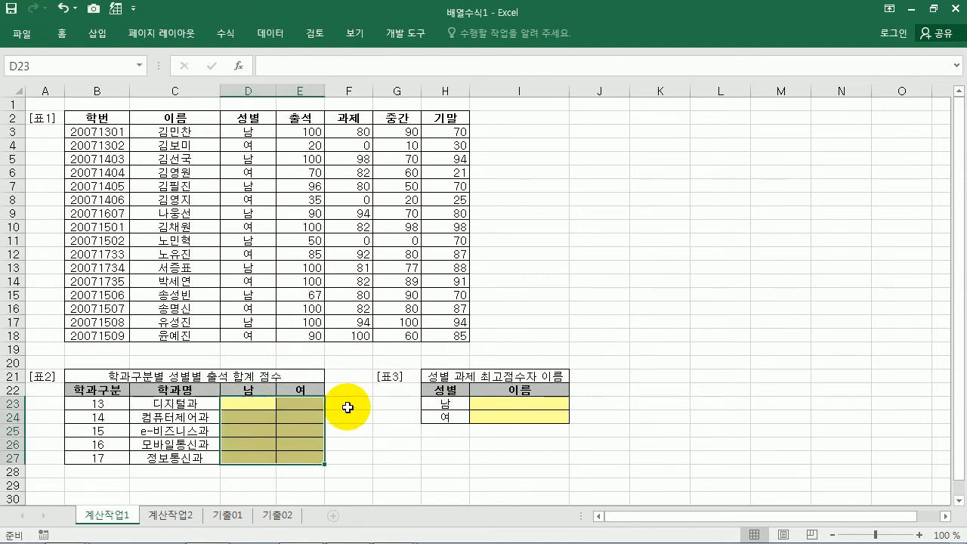
click(346, 403)
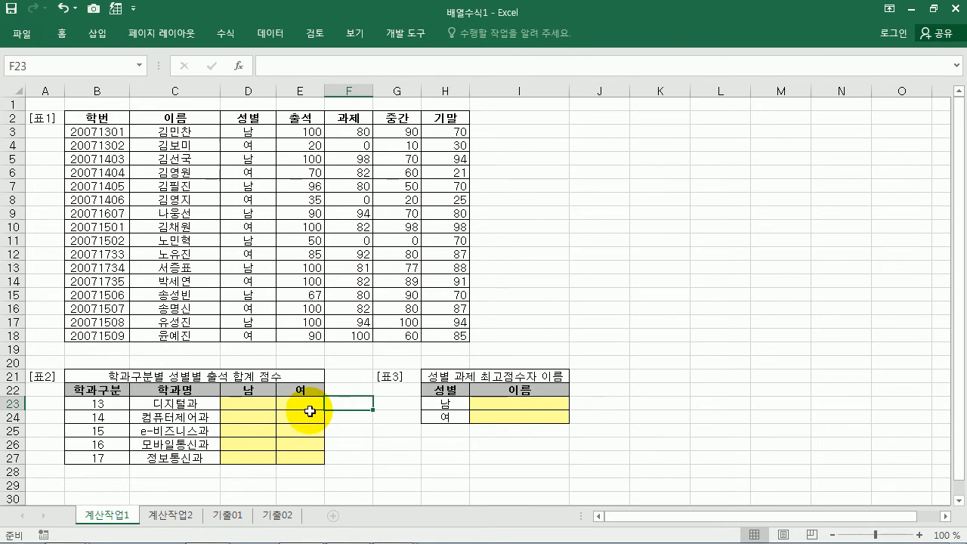
click(258, 402)
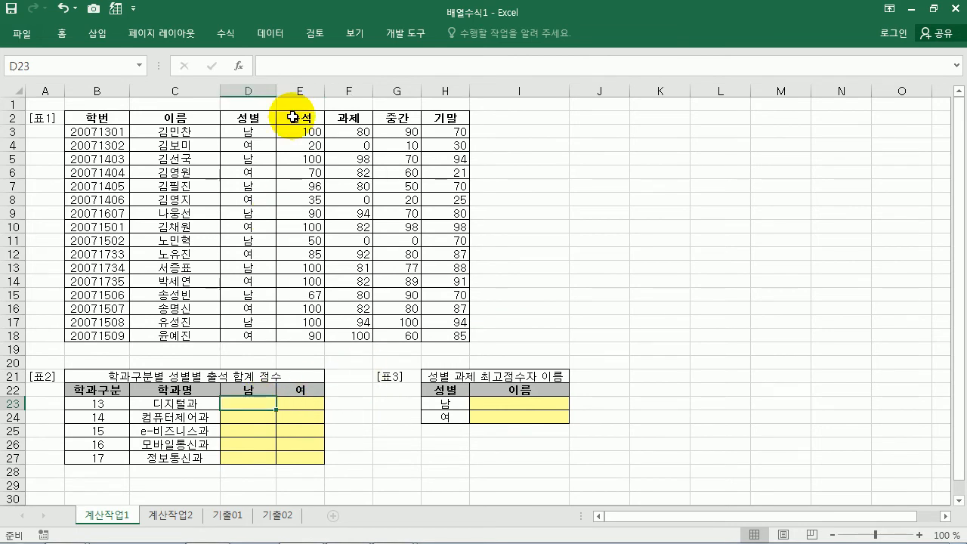
Insert a SUM function in D23 and nest a MID function as its first argument.
click(239, 66)
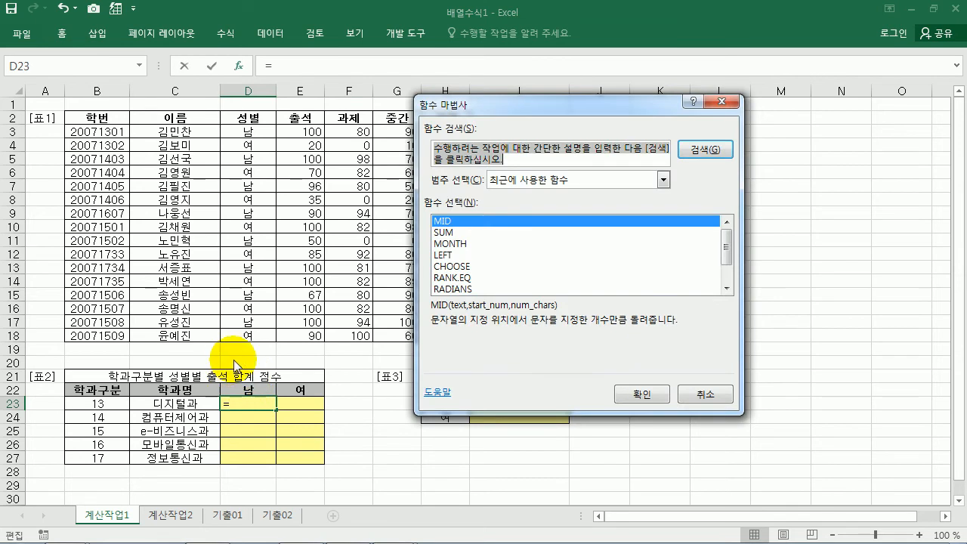
double_click(442, 231)
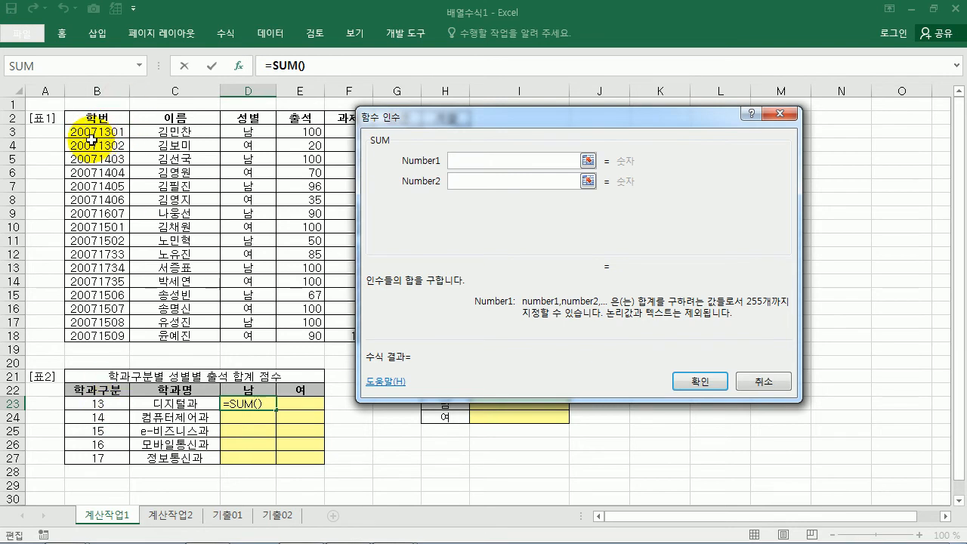
click(140, 66)
click(62, 103)
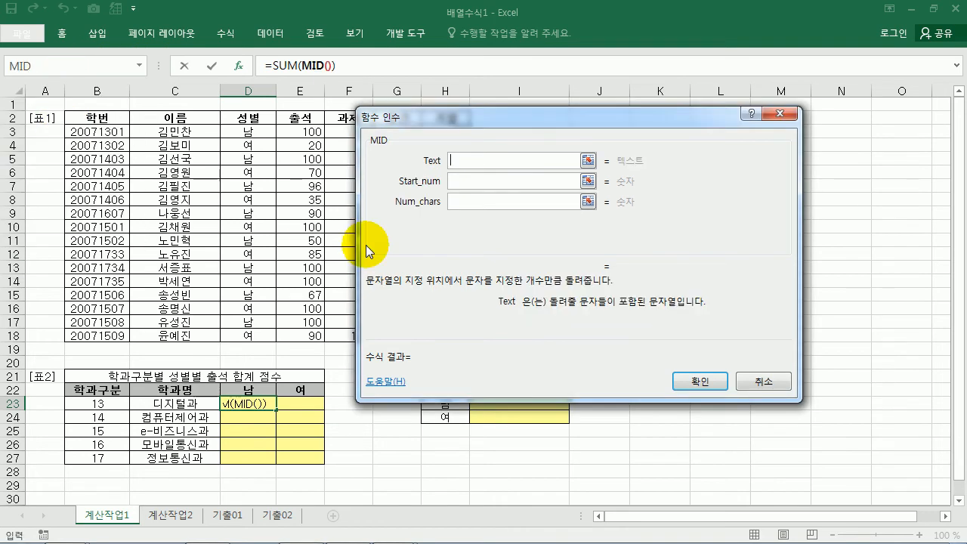
Set the MID arguments to the absolute student-number range $B$3:$B$18, start position 5 and 2 characters.
drag(105, 131, 82, 338)
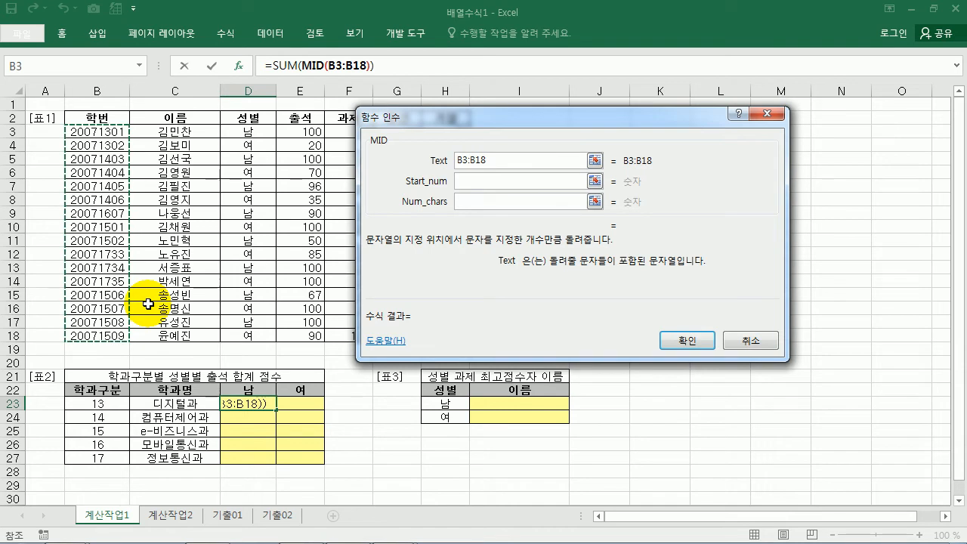
key(F4)
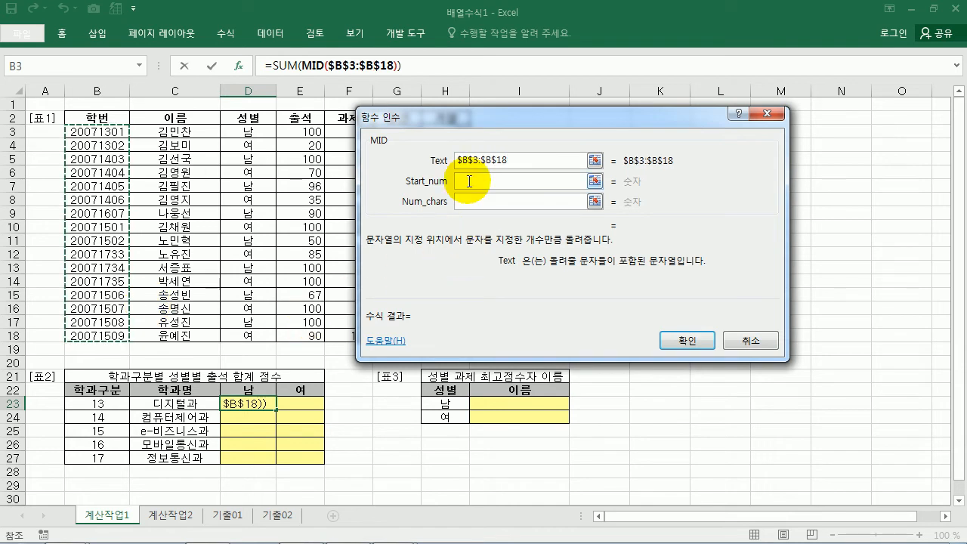
click(467, 184)
text(5)
click(479, 201)
text(2)
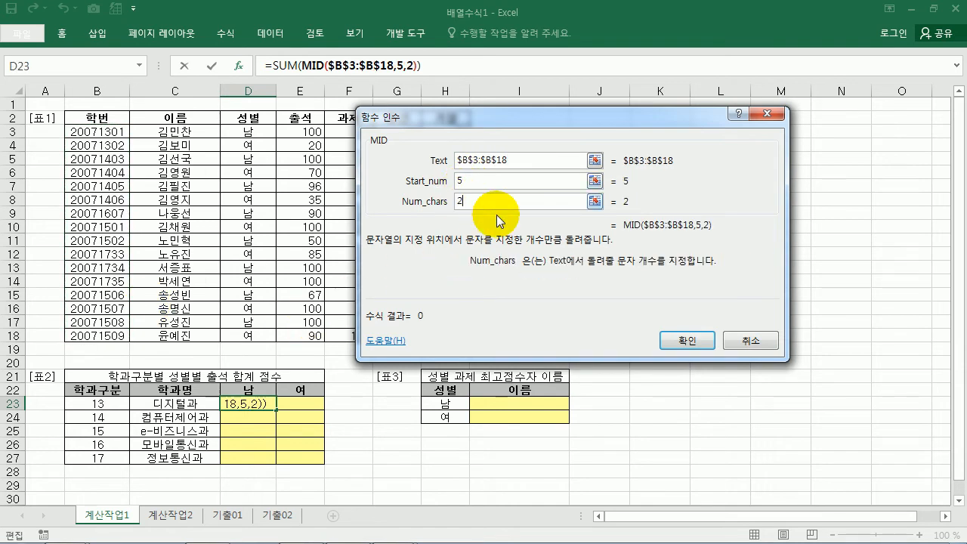
Return to the SUM arguments and compare the MID result with the department code as =$B23, locking only the column.
click(288, 66)
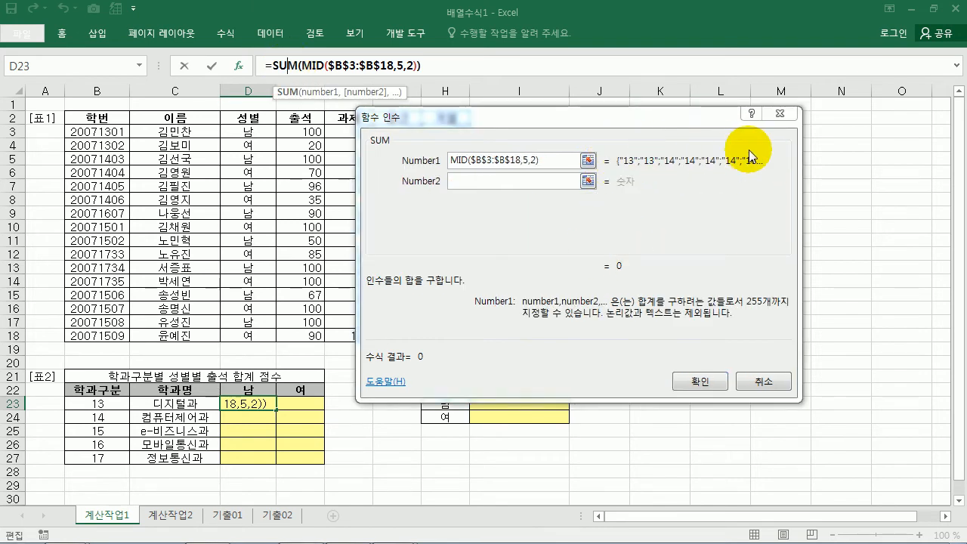
click(557, 159)
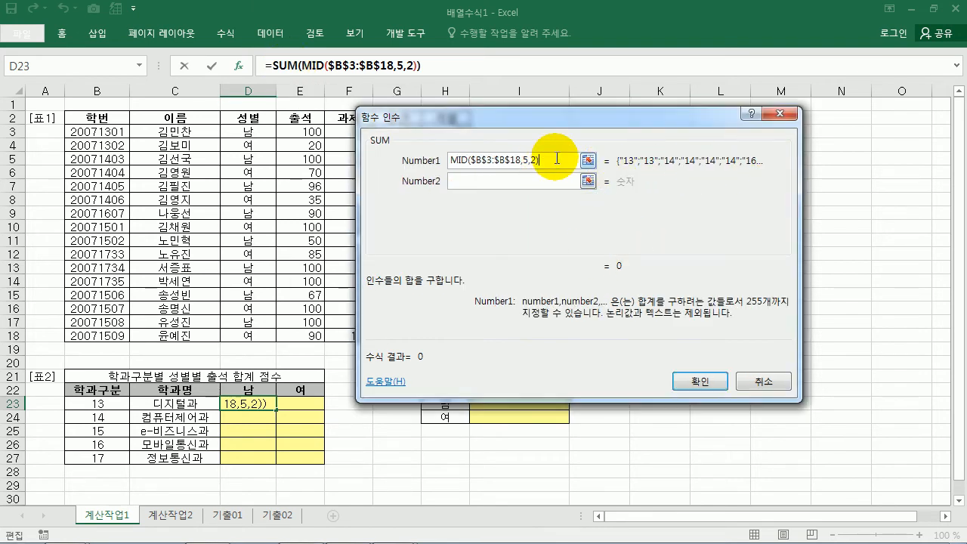
text(=)
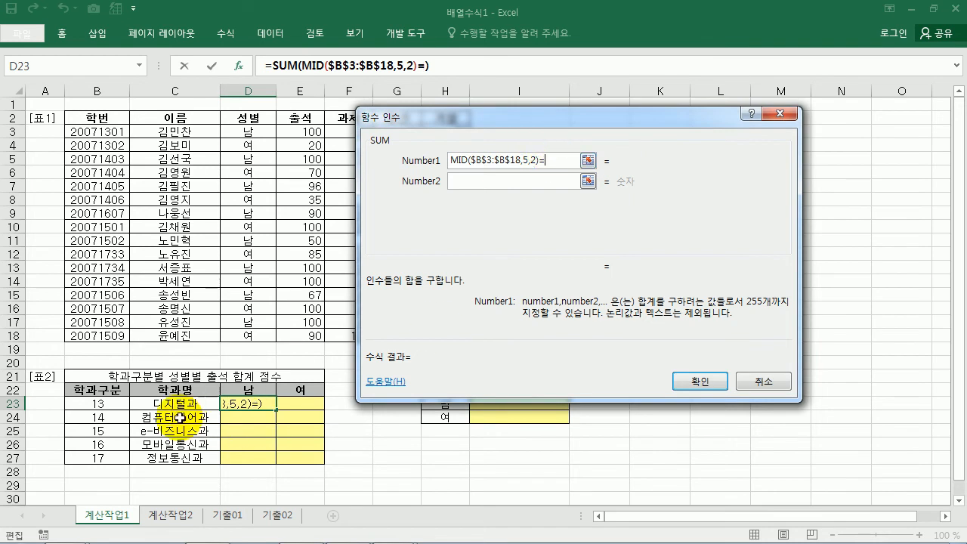
click(102, 405)
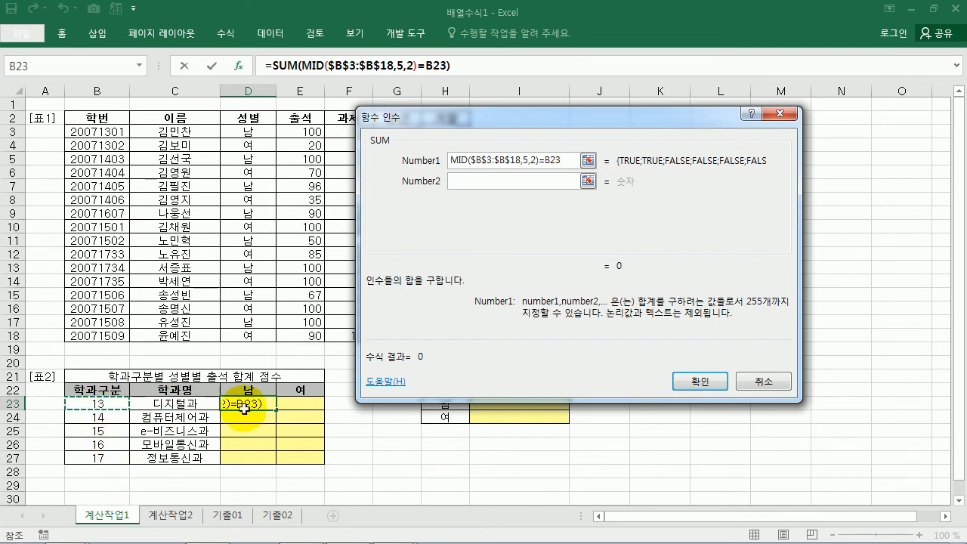
key(F4)
key(F4)
key(F4)
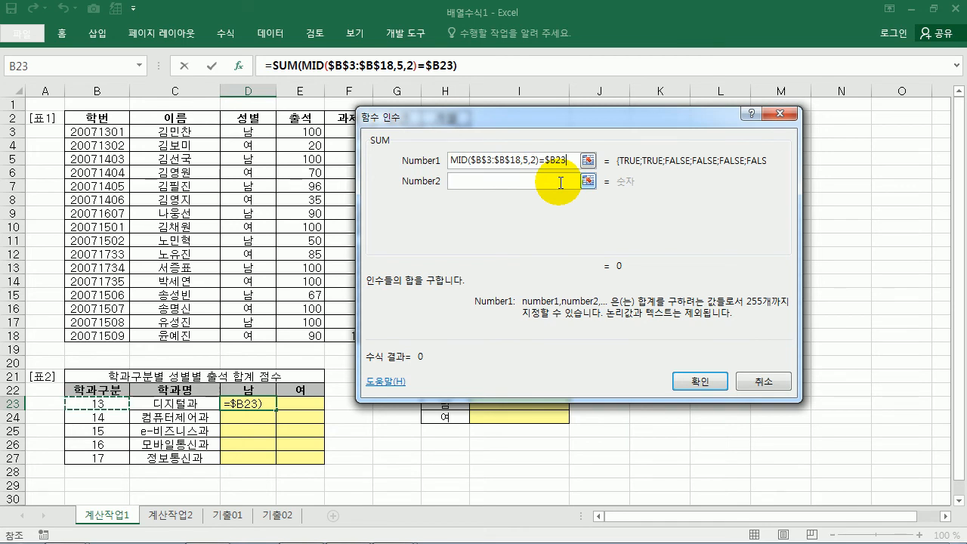
Enclose the department-code comparison in parentheses and follow it with a multiplication sign.
text(*)
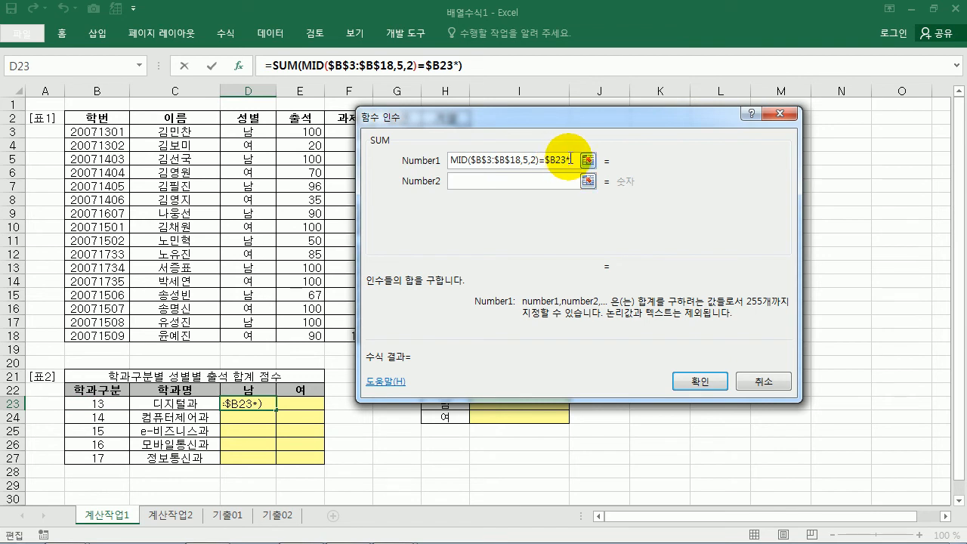
key(Left)
text())
key(Home)
text(()
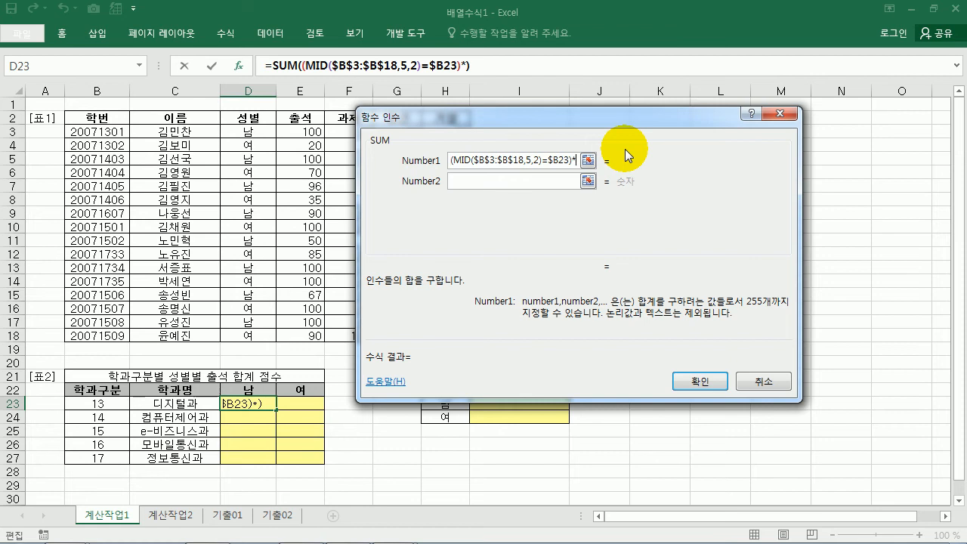
Add the gender condition ($D$3:$D$18=D$22) as the second factor, locking only the row of the header cell.
text(()
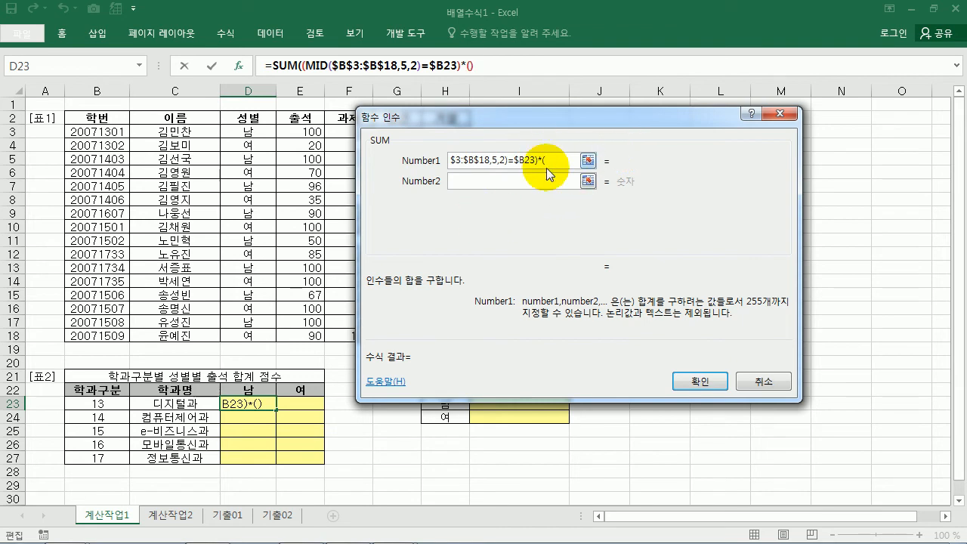
drag(262, 130, 261, 328)
key(F4)
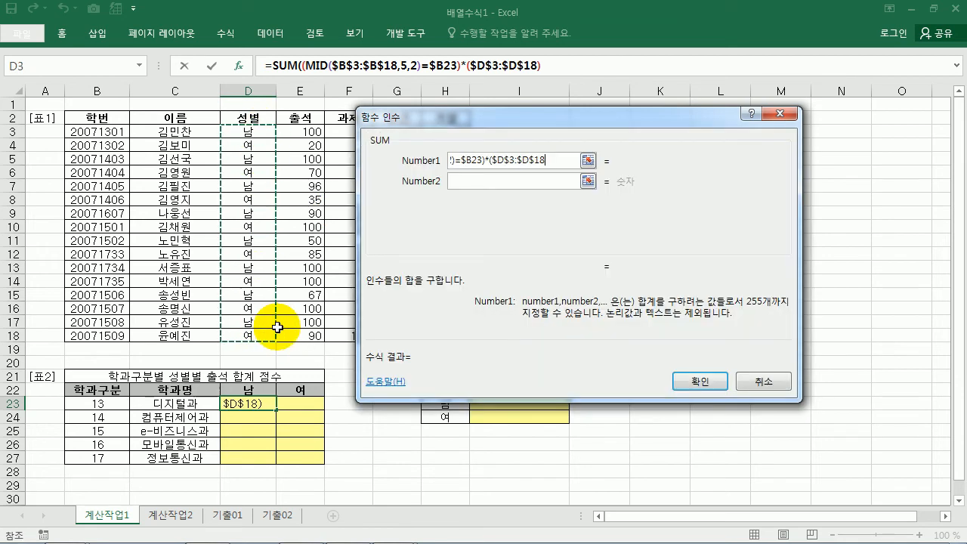
text(=)
click(248, 389)
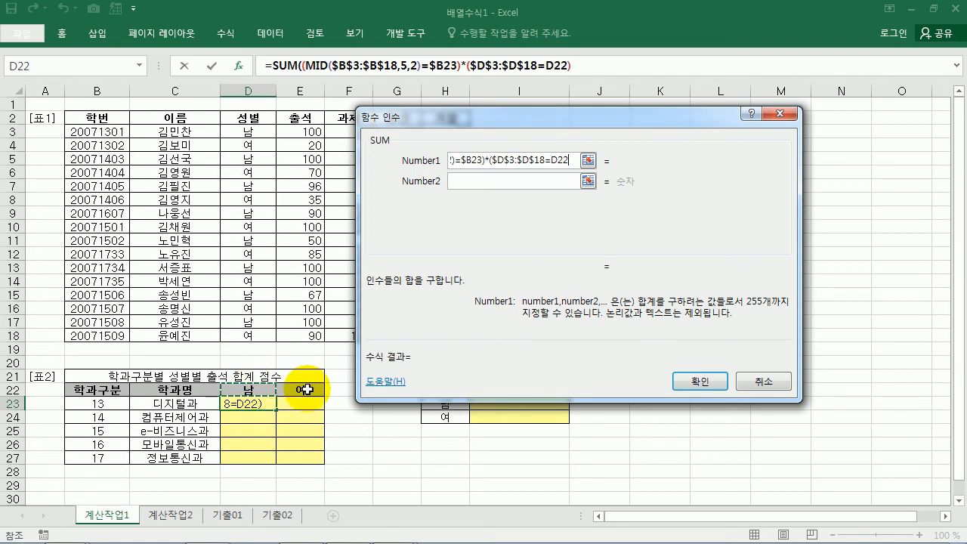
key(F4)
key(F4)
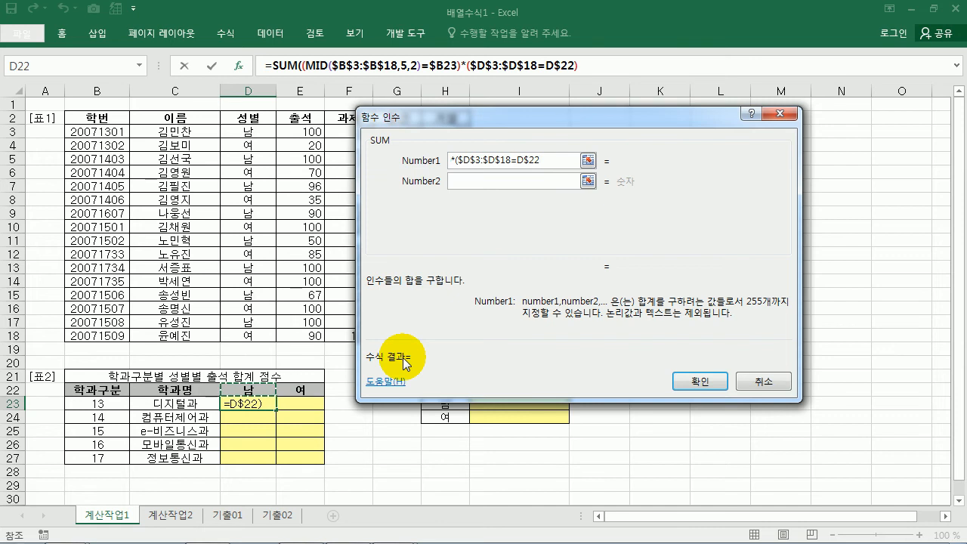
text())
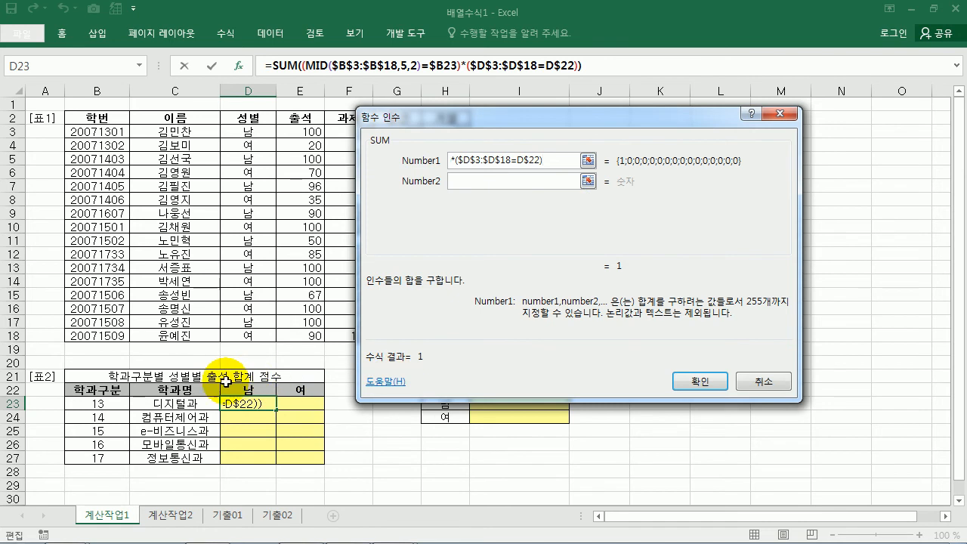
Multiply the conditions by the attendance range E3:E18 and fill the committed array formula from D23 down to D27.
text(*)
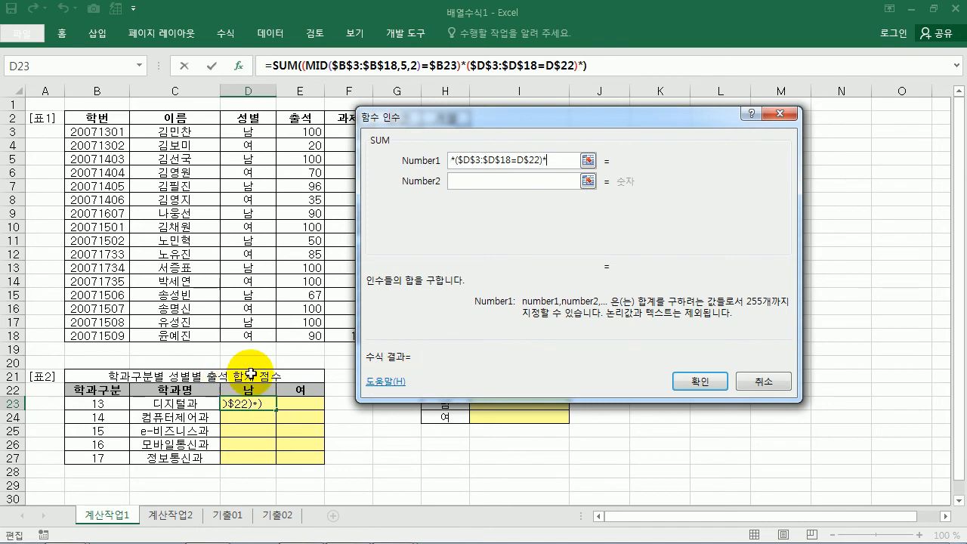
drag(307, 132, 308, 335)
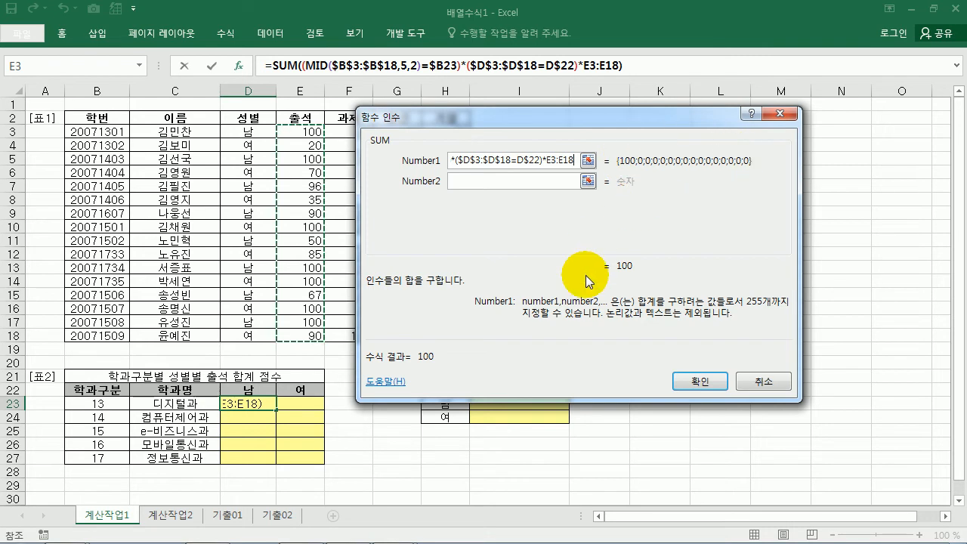
key(ctrl+shift+Return)
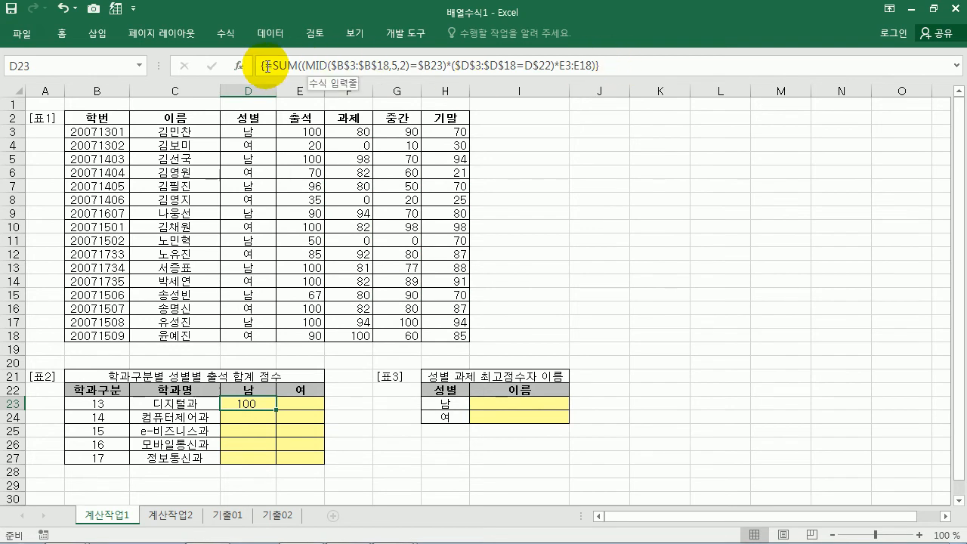
drag(276, 410, 280, 464)
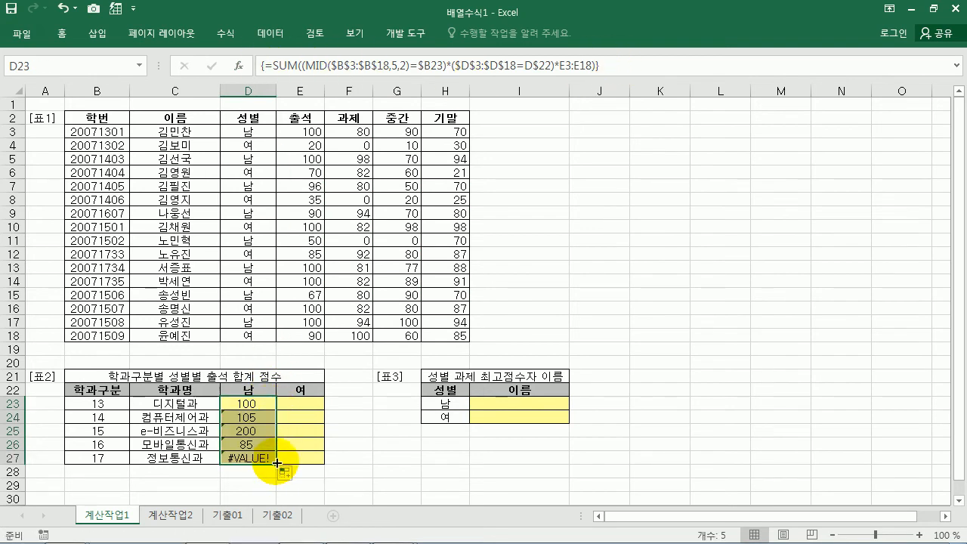
Reopen the SUM arguments of D23 and make the attendance range absolute as $E$3:$E$18.
click(252, 403)
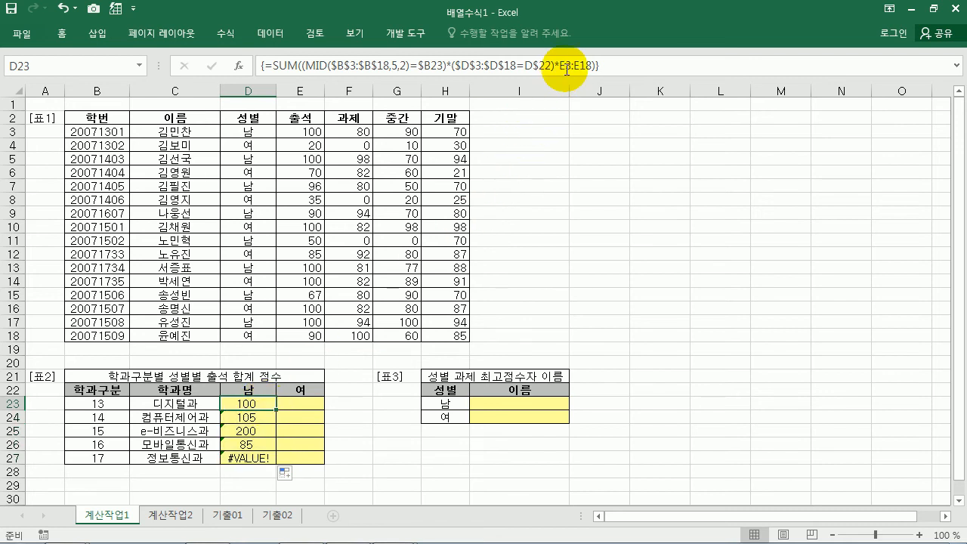
click(303, 65)
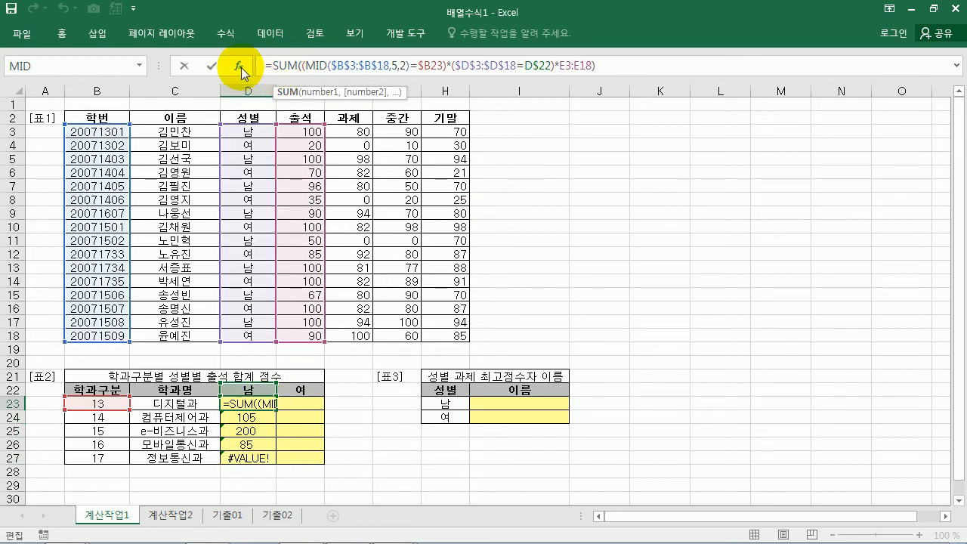
click(242, 67)
click(587, 158)
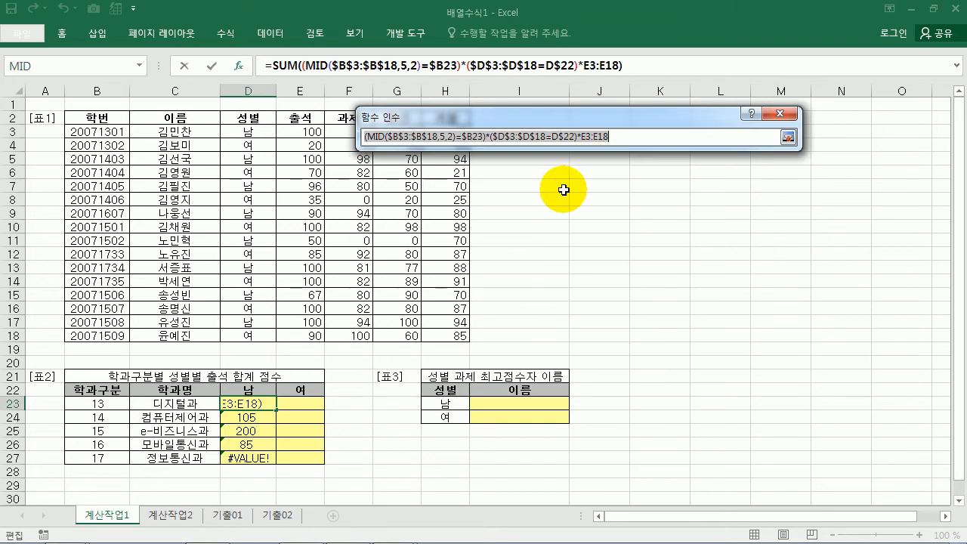
drag(581, 138, 658, 135)
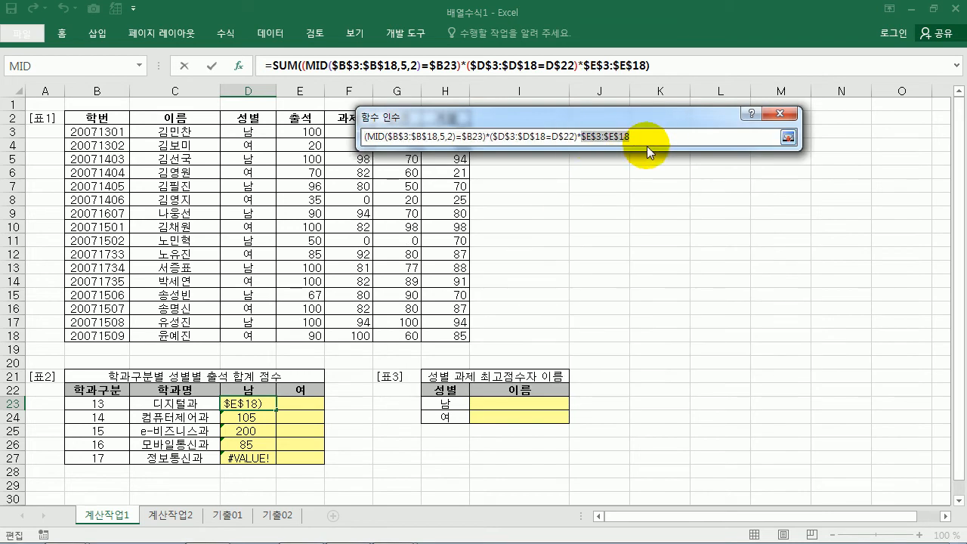
key(Return)
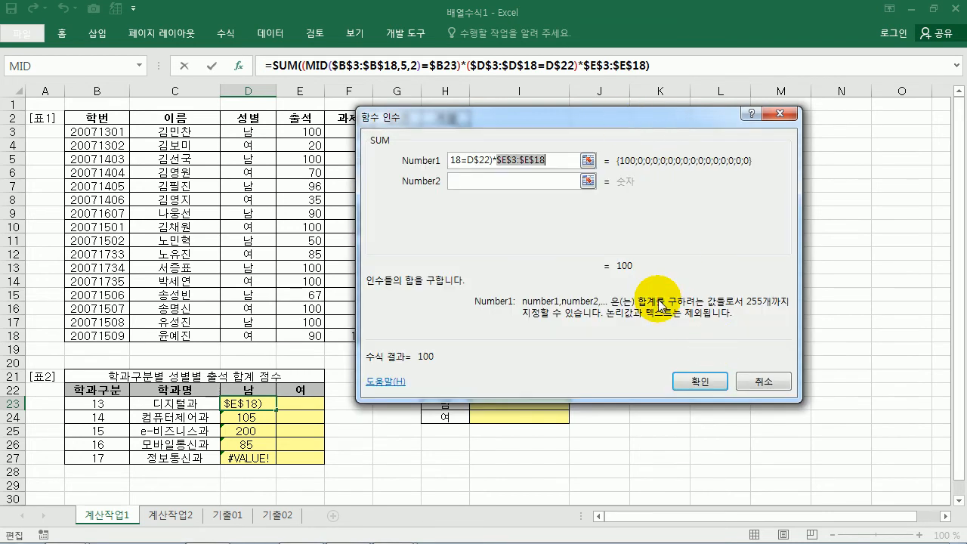
Commit the corrected SUM formula in D23 as an array formula and fill it through E27.
key(ctrl+shift+Return)
drag(277, 411, 318, 459)
click(349, 404)
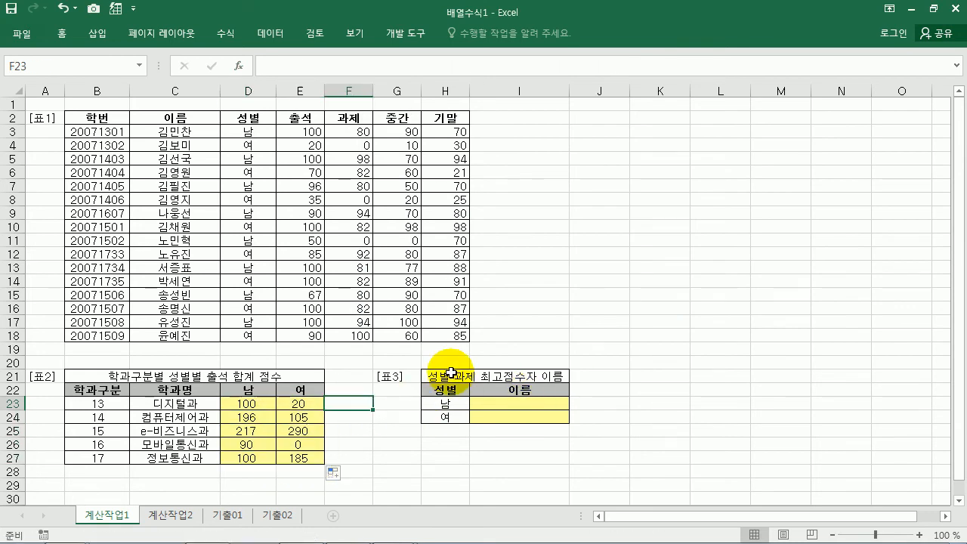
Select I23 in 표3, switch to the PowerPoint slide show 06_배열수식, and erase all ink drawings from the slide.
click(557, 295)
click(529, 404)
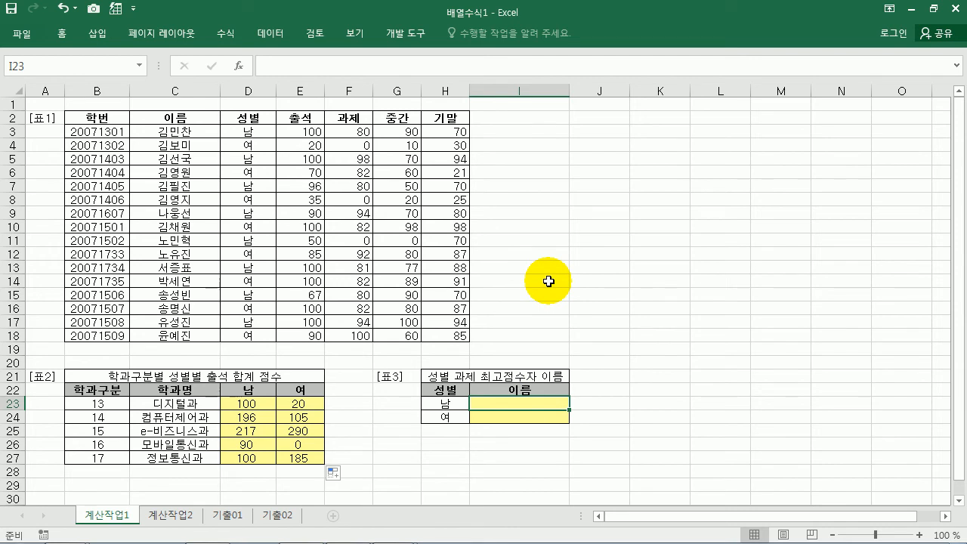
key(super)
click(408, 528)
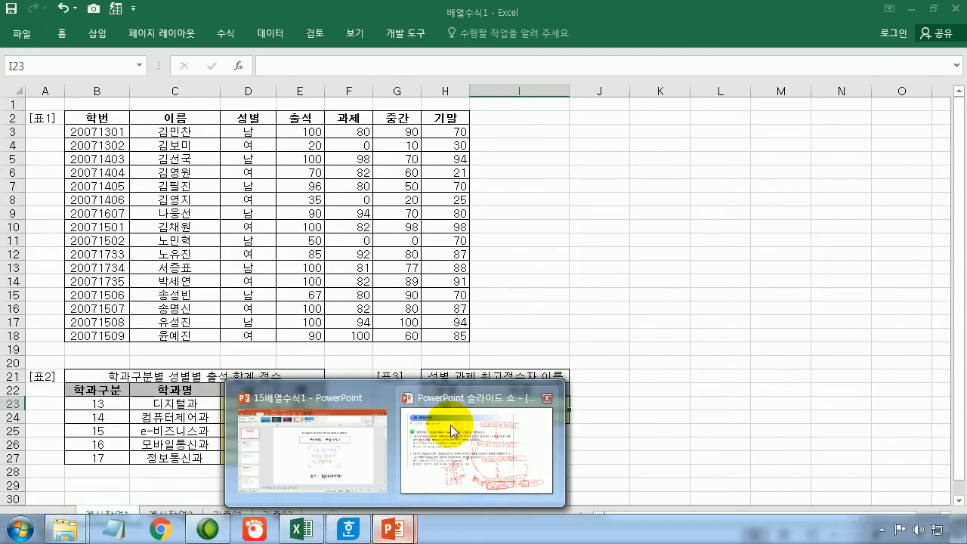
click(454, 431)
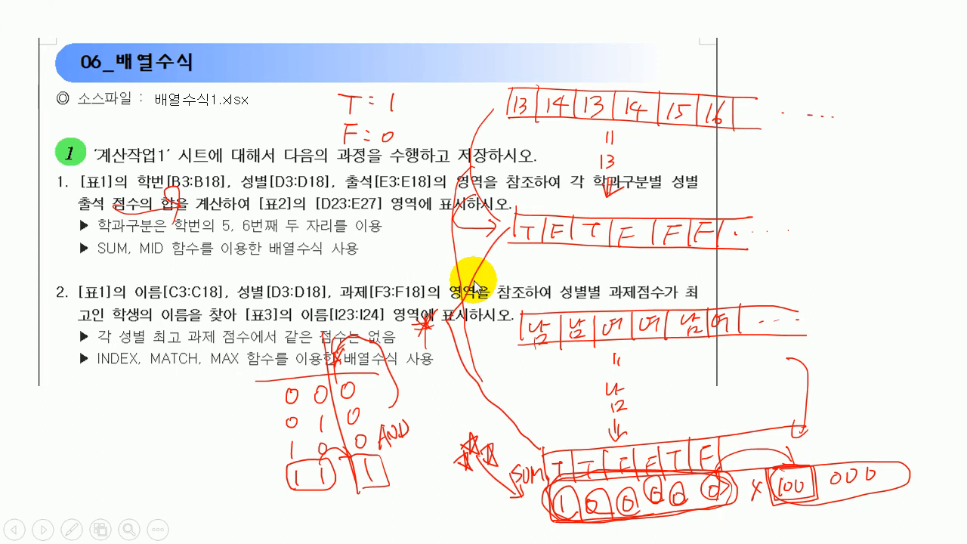
key(e)
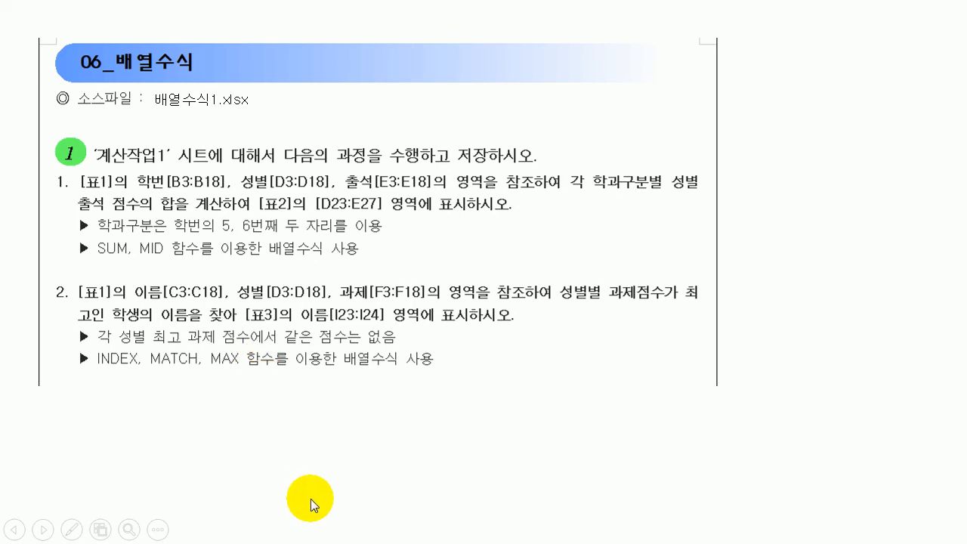
Switch back to the Excel workbook and insert an INDEX function in I23 using the array,row_num,column_num argument form.
key(super)
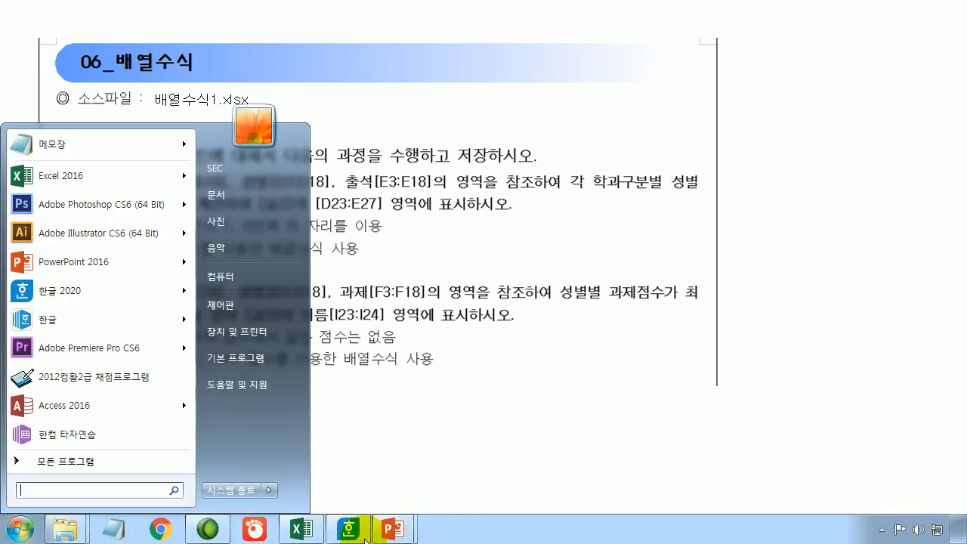
click(302, 529)
click(527, 308)
click(517, 404)
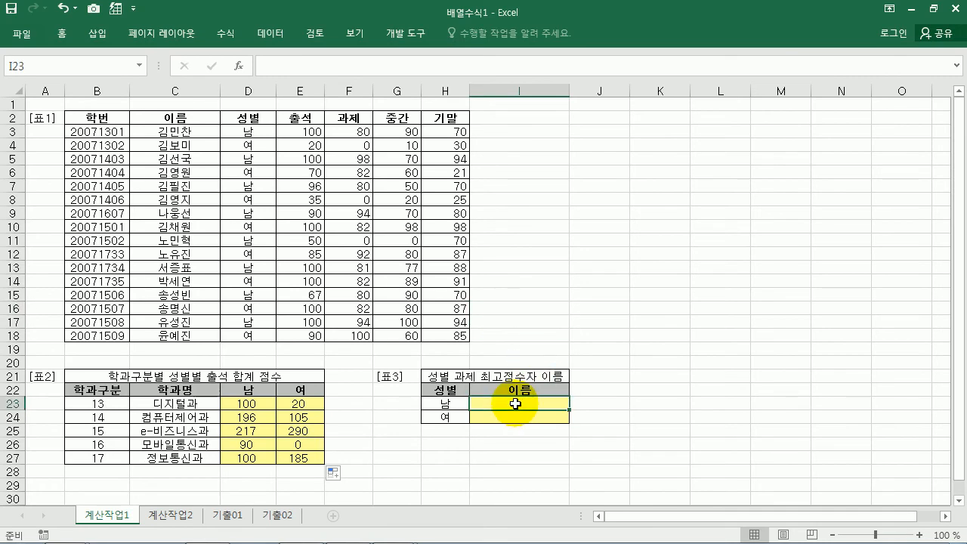
click(238, 66)
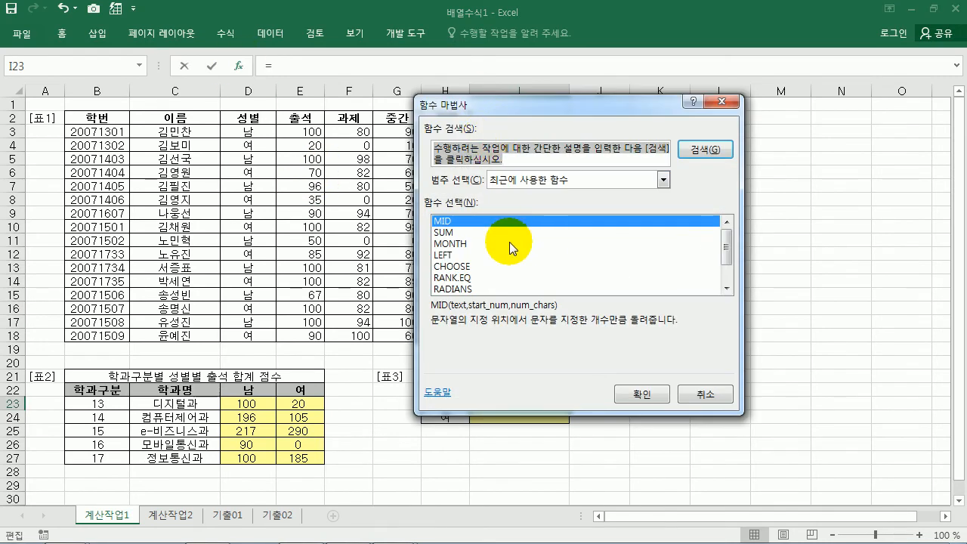
click(526, 182)
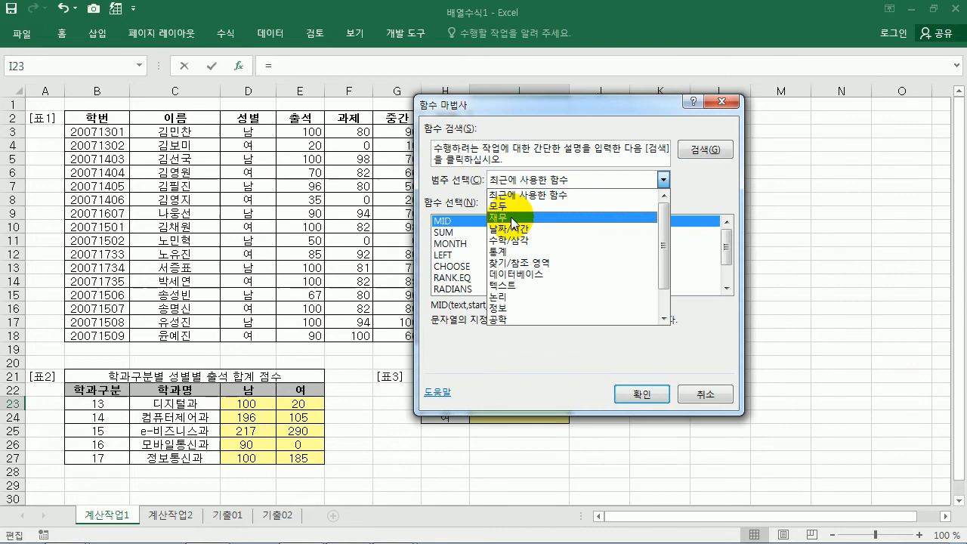
click(496, 264)
scroll(465, 281, down, 3)
double_click(446, 221)
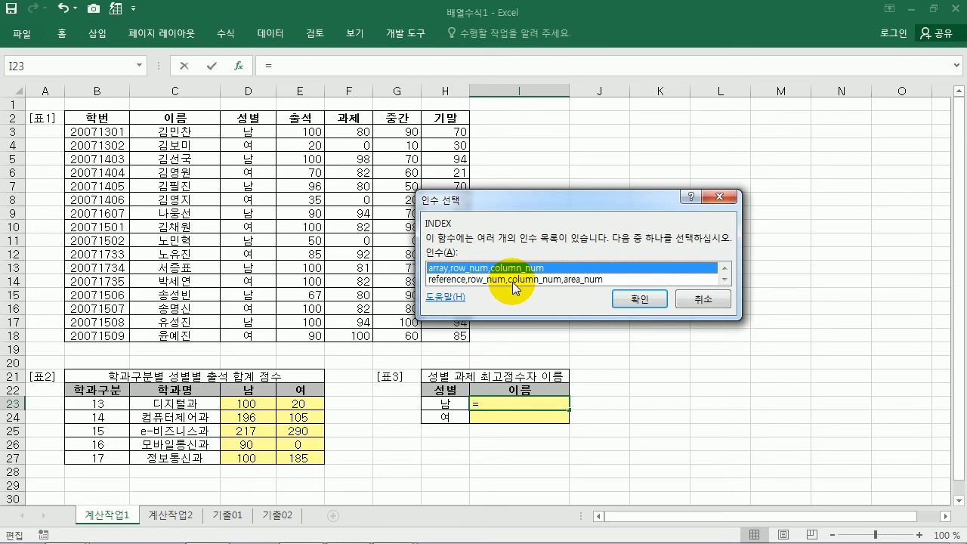
click(647, 297)
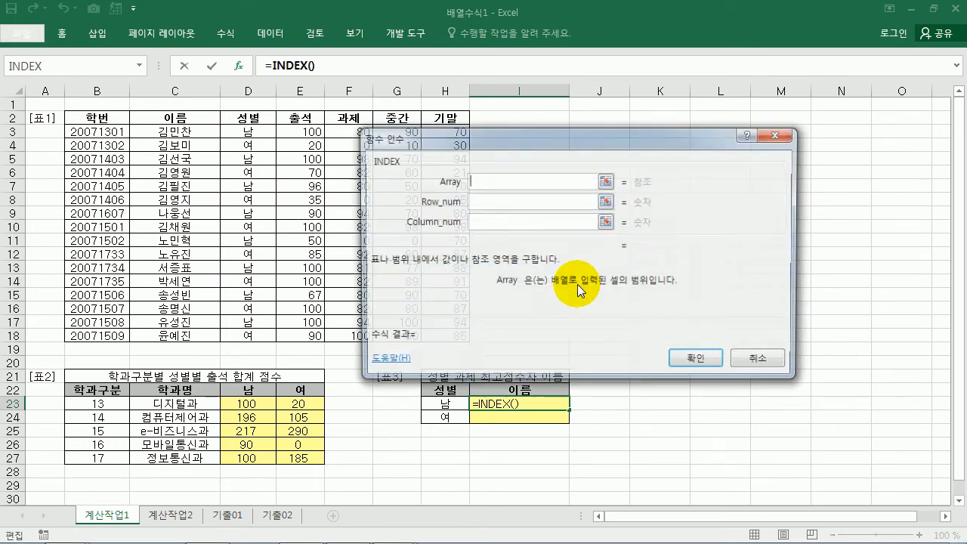
drag(491, 166, 604, 113)
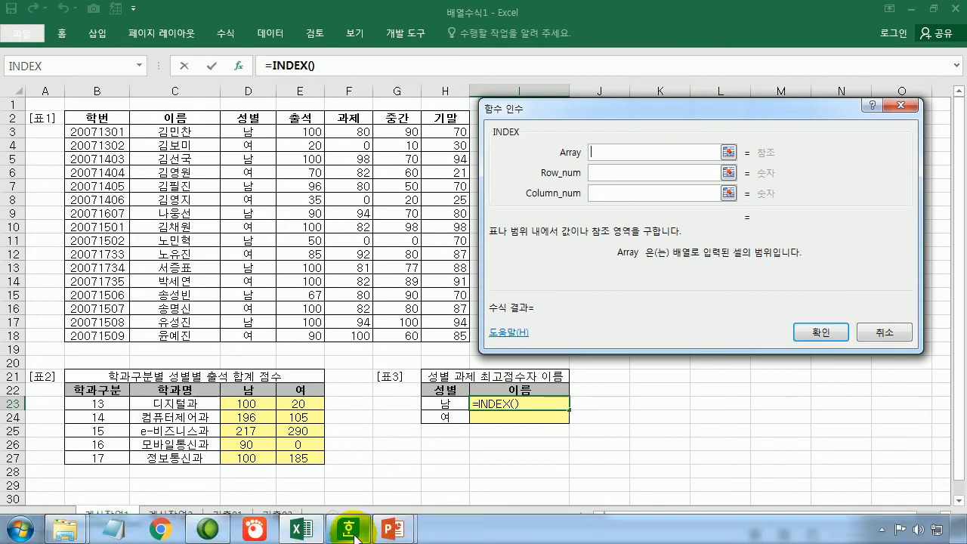
Switch to the PowerPoint slide show to reread the ranges given in the problem, and return to the INDEX arguments in Excel.
click(349, 529)
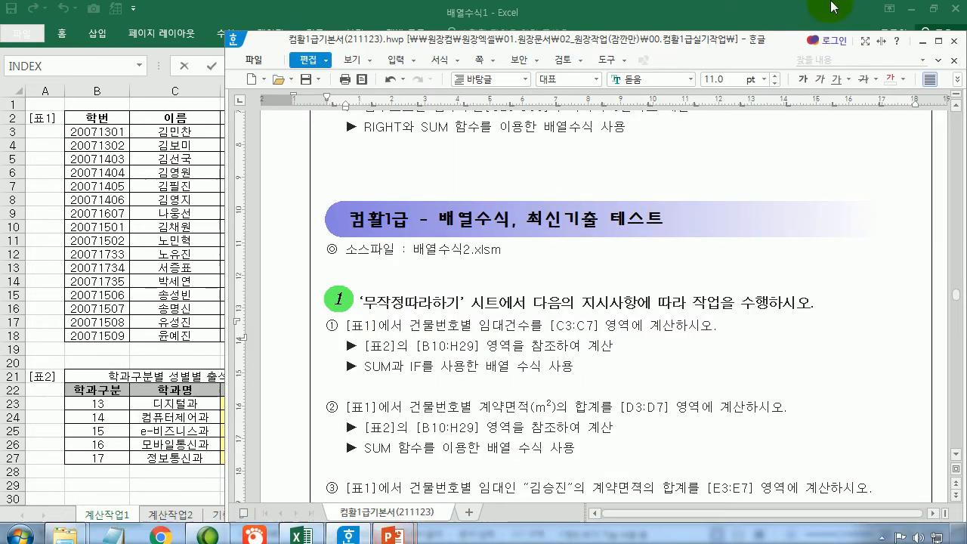
click(924, 41)
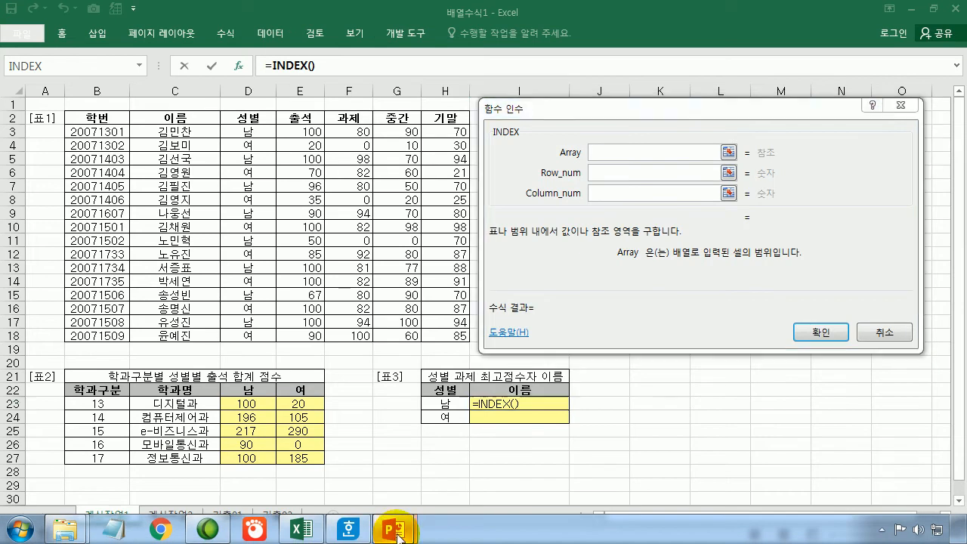
mouse_move(393, 529)
click(427, 431)
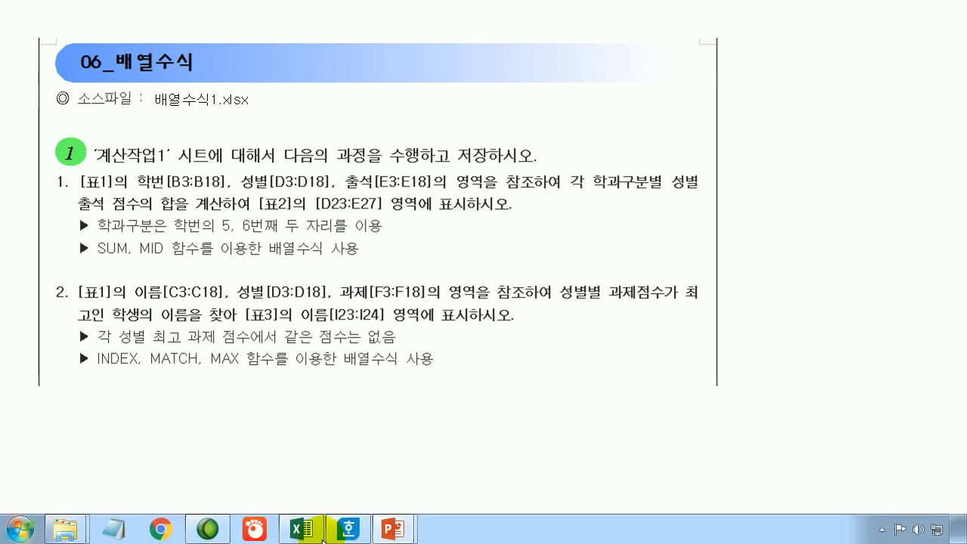
key(super)
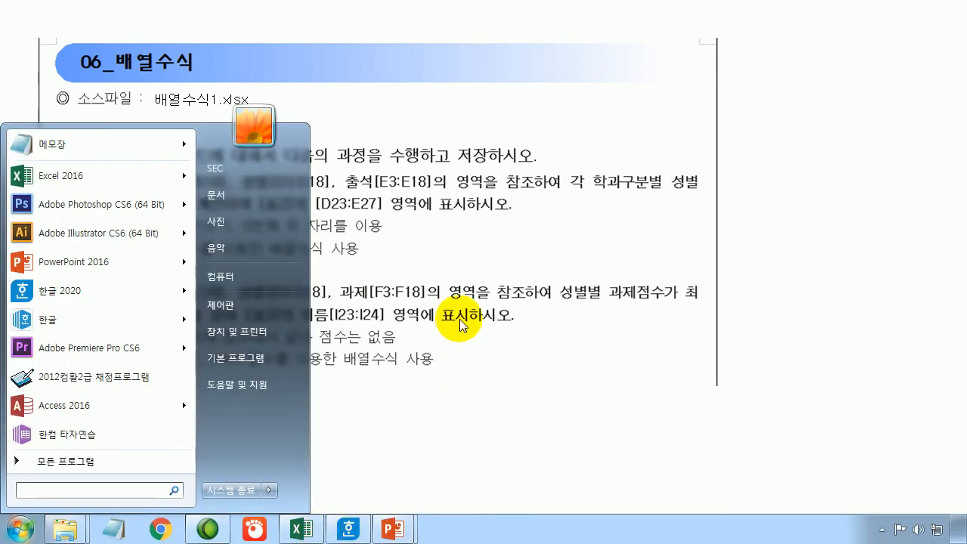
click(382, 171)
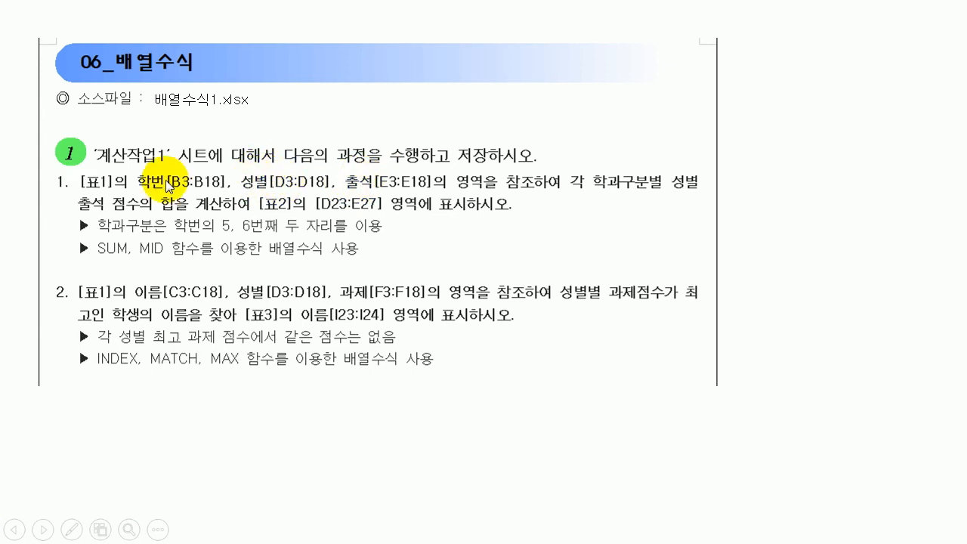
mouse_move(326, 540)
key(super)
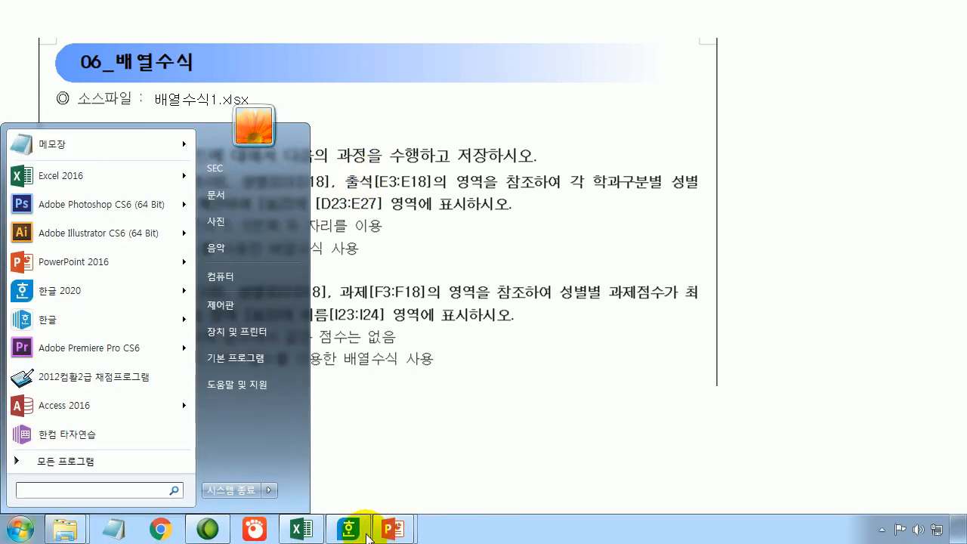
click(302, 526)
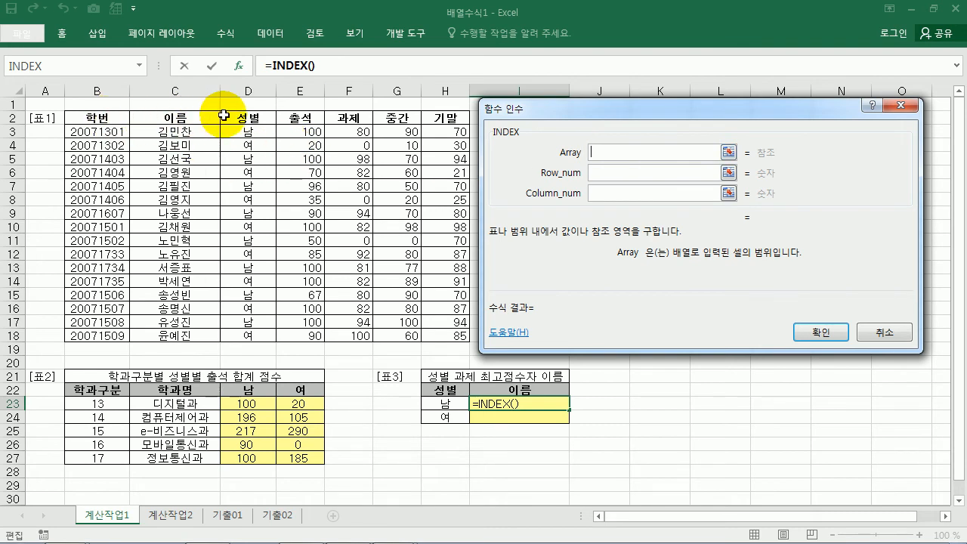
Set the INDEX array to the absolute range $B$3:$H$18 and its column number to 2.
drag(111, 137, 456, 333)
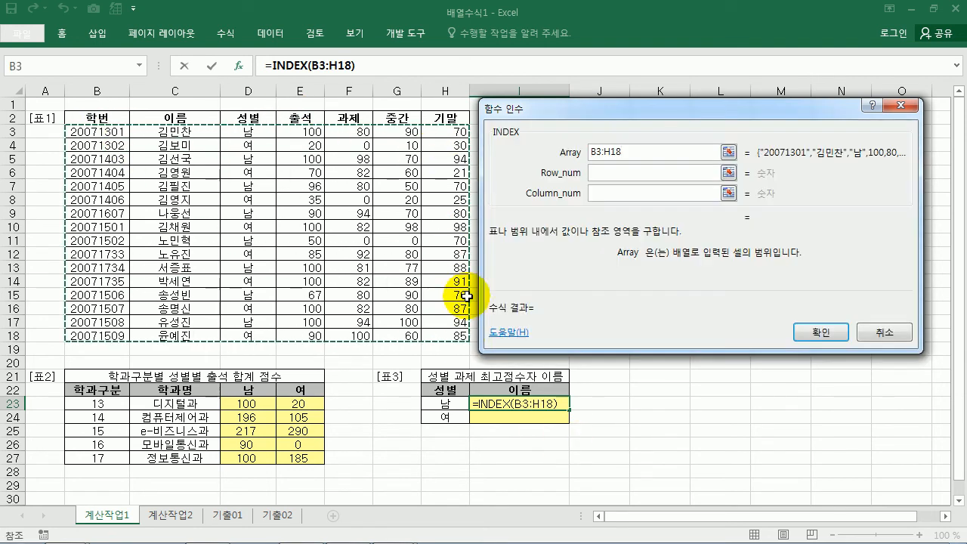
key(F4)
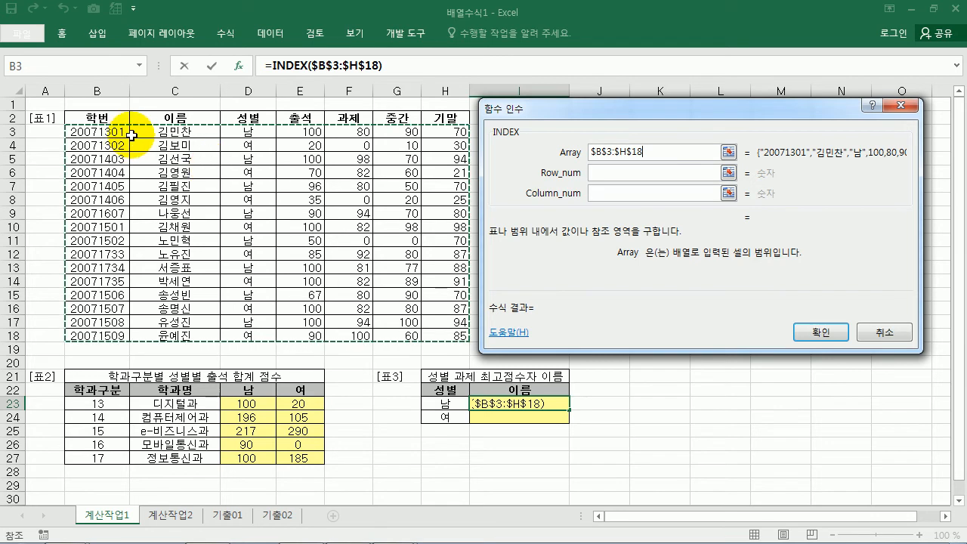
click(609, 175)
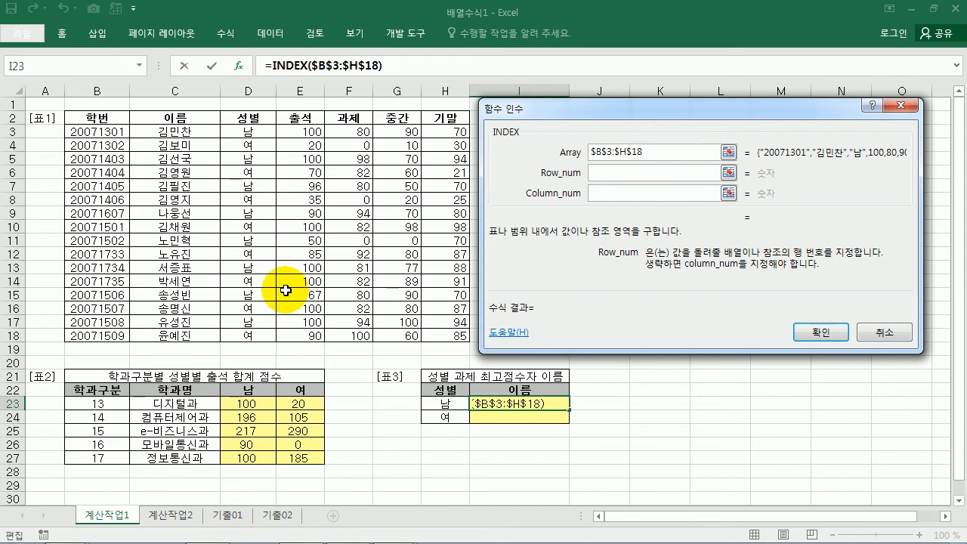
click(623, 194)
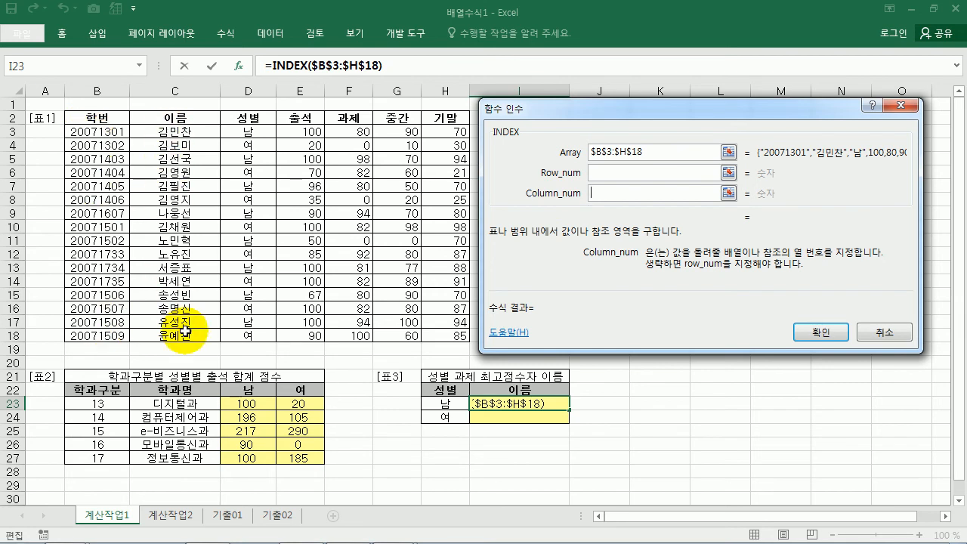
drag(670, 154, 489, 157)
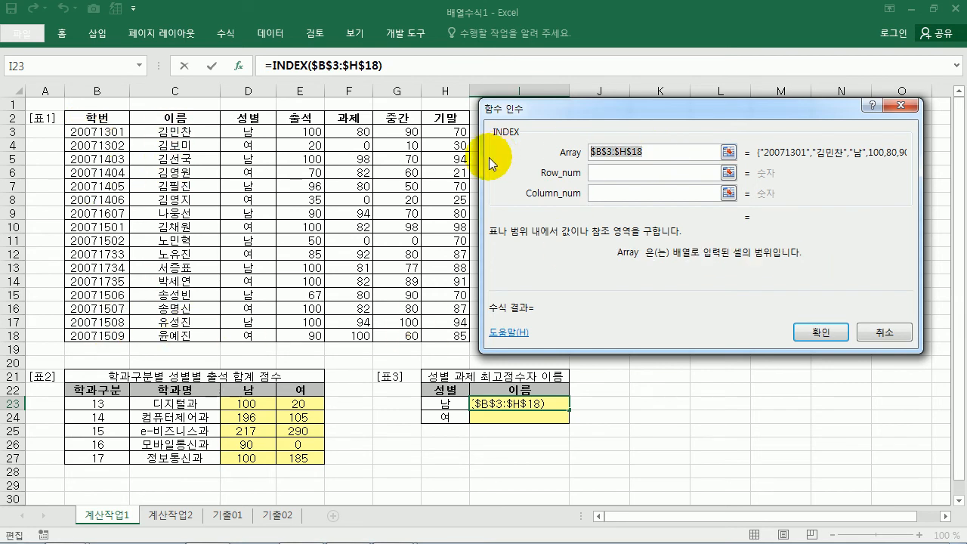
click(618, 195)
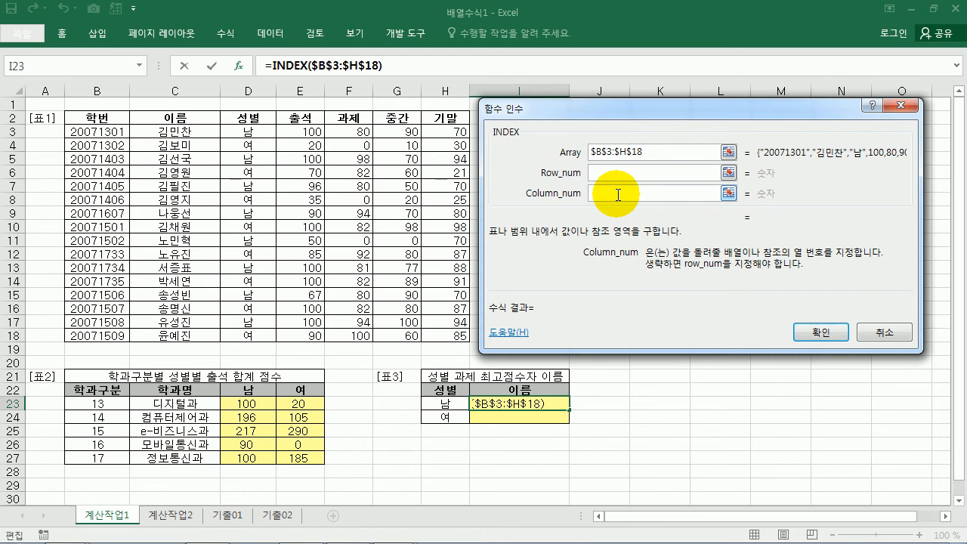
text(2)
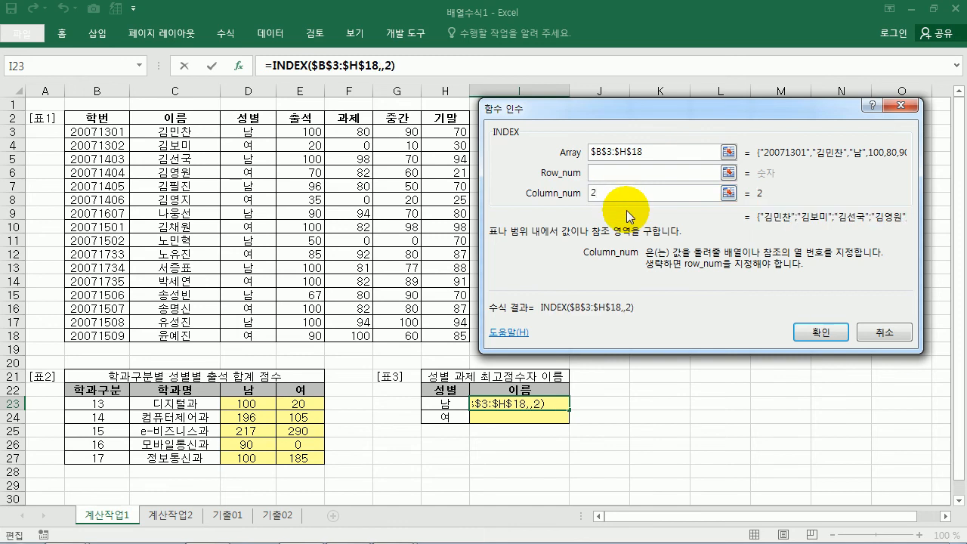
Nest a MATCH function from the 찾기/참조 영역 category in the row number argument of INDEX.
click(612, 175)
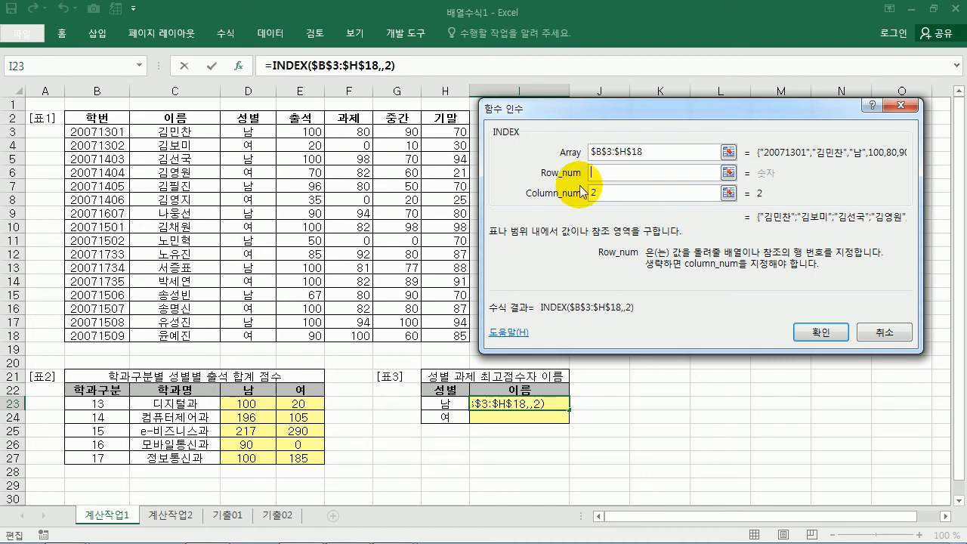
click(139, 66)
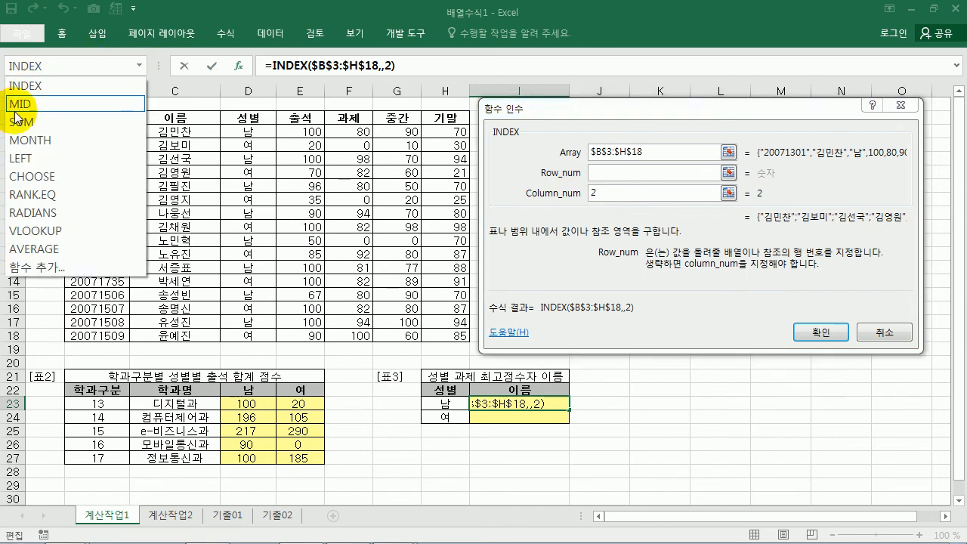
click(30, 266)
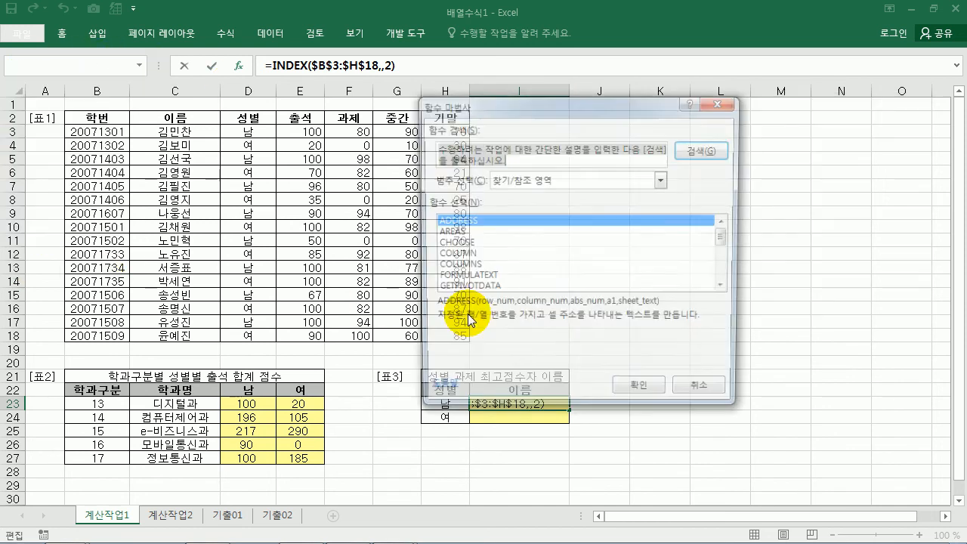
click(504, 255)
key(m)
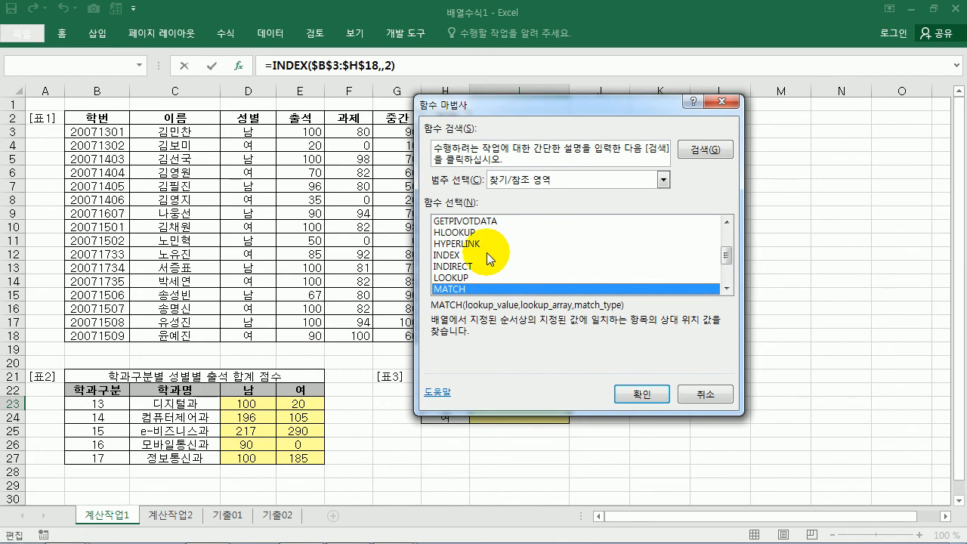
click(654, 394)
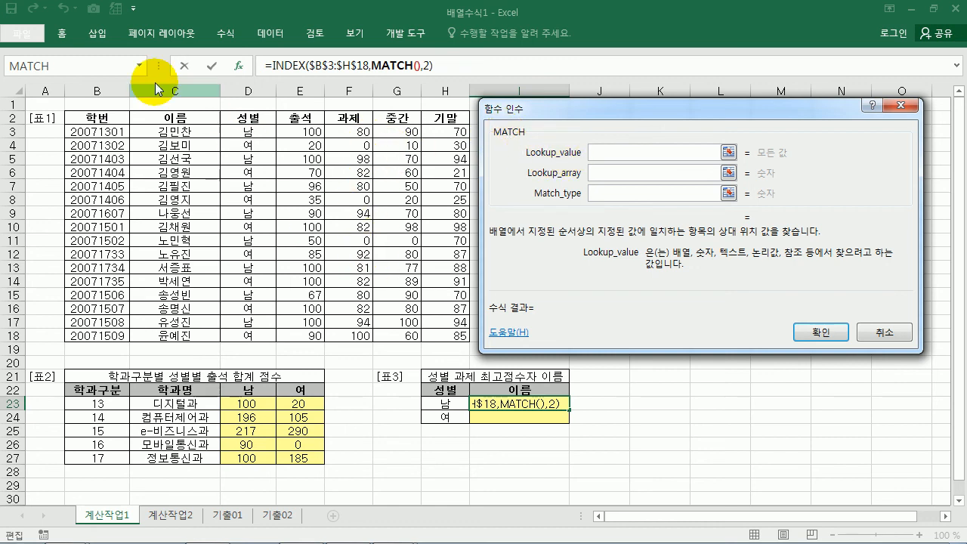
Nest a MAX function, chosen from the 모두 category, as the lookup value of MATCH.
click(139, 66)
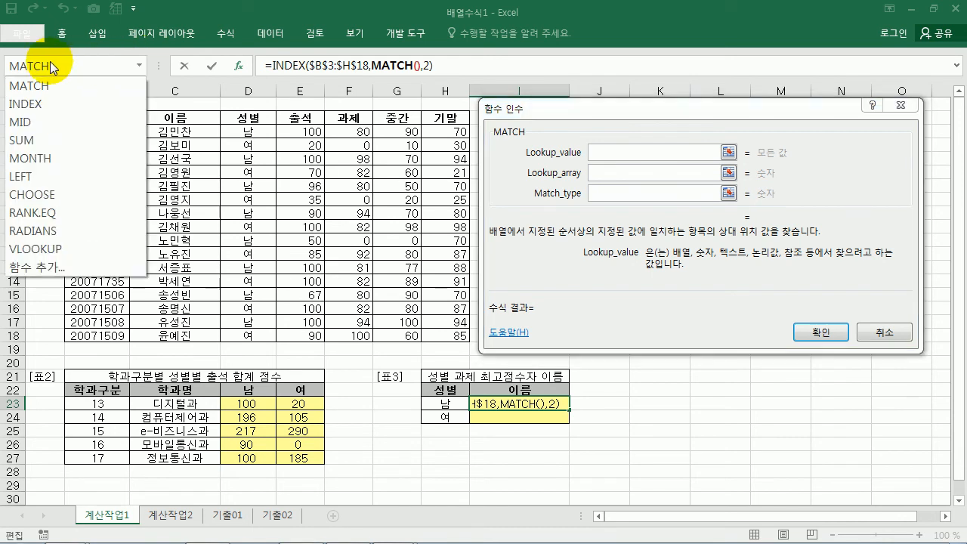
click(34, 272)
click(521, 180)
click(519, 200)
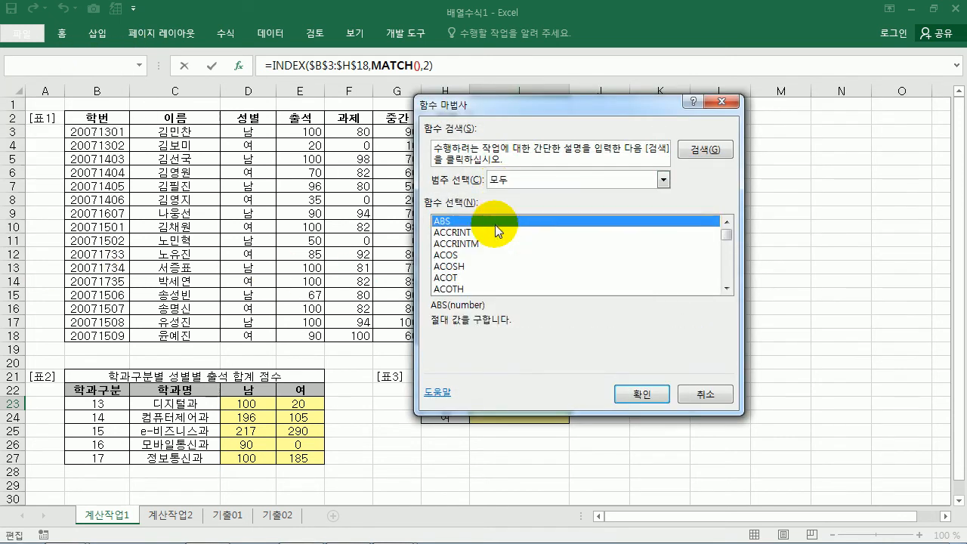
click(489, 243)
key(m)
scroll(495, 248, down, 1)
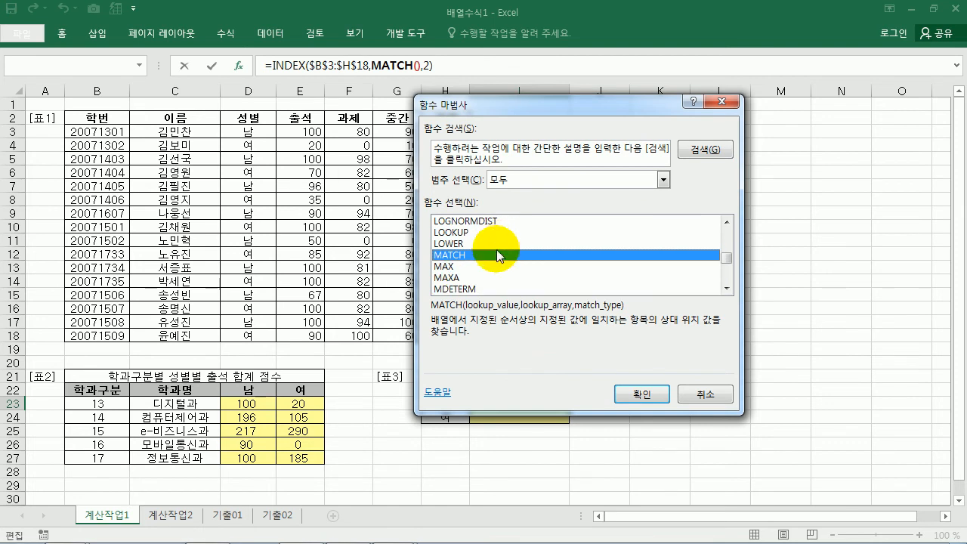
click(454, 266)
click(644, 394)
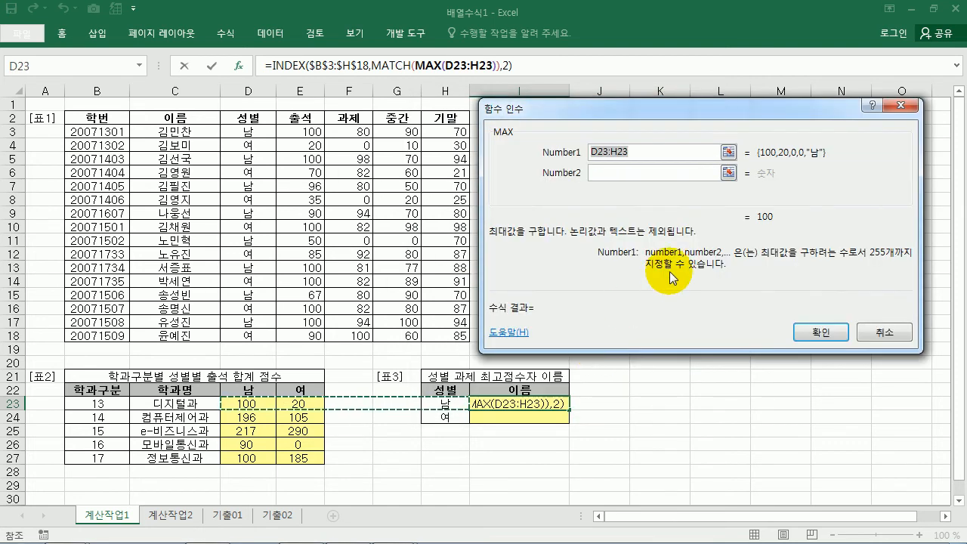
drag(371, 138, 361, 334)
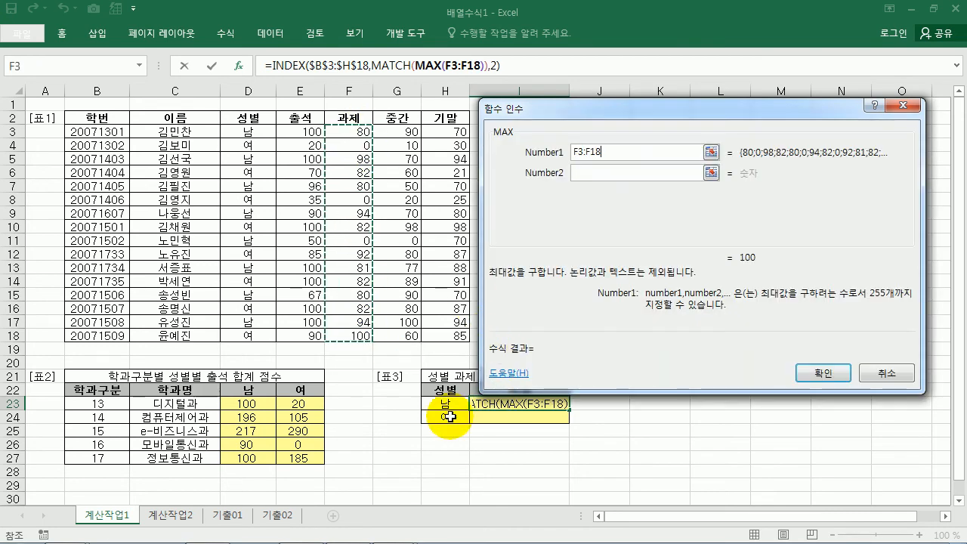
drag(621, 152, 506, 150)
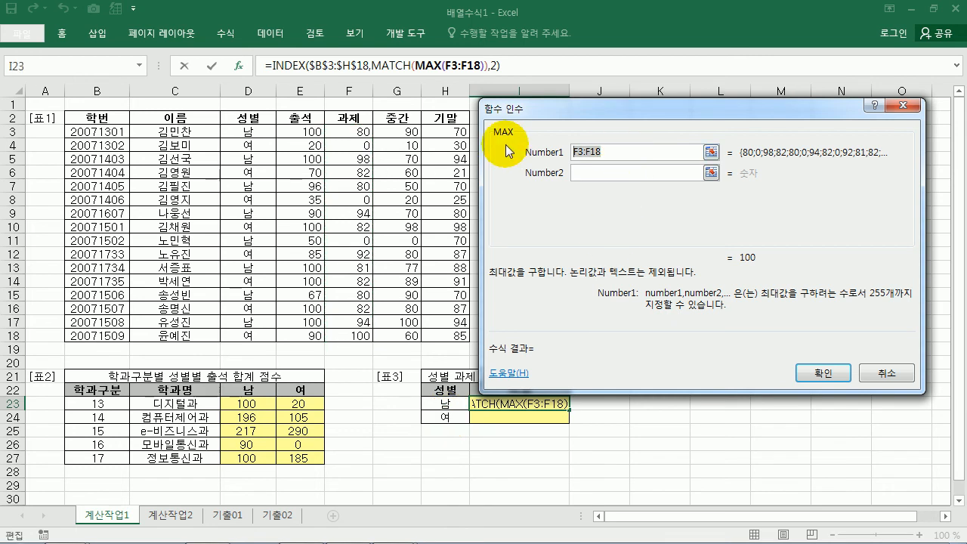
key(Delete)
Enter the gender condition $D$3:$D$18=H23 as the first MAX argument.
drag(249, 132, 256, 335)
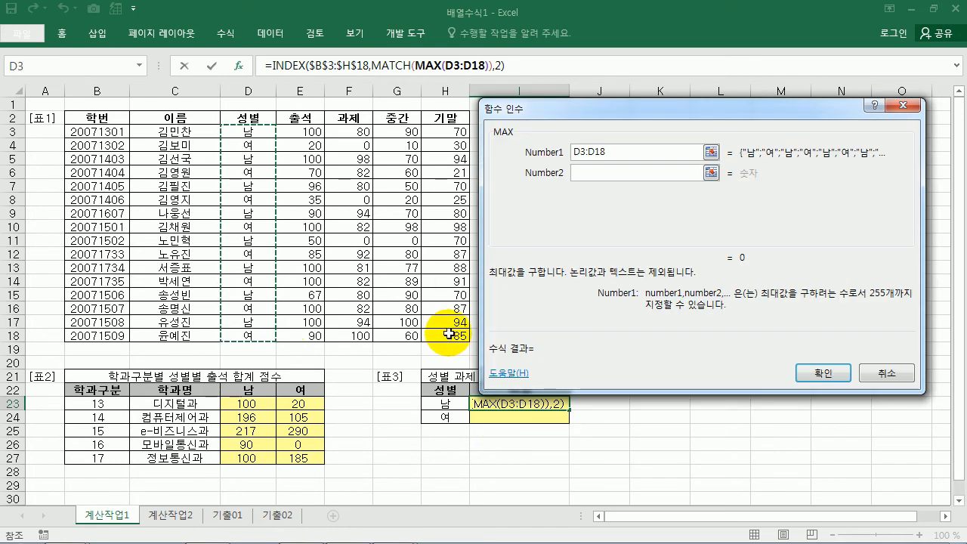
key(F4)
text(=)
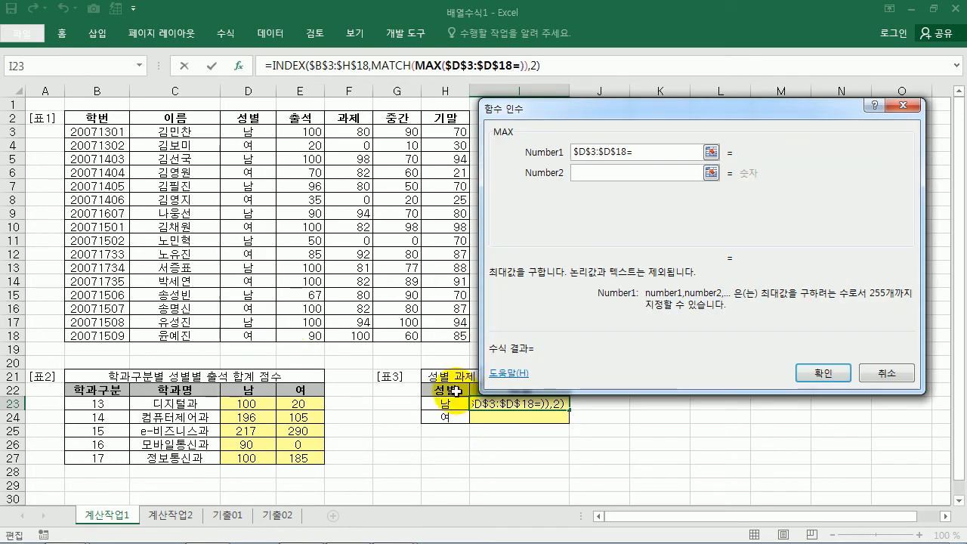
click(447, 405)
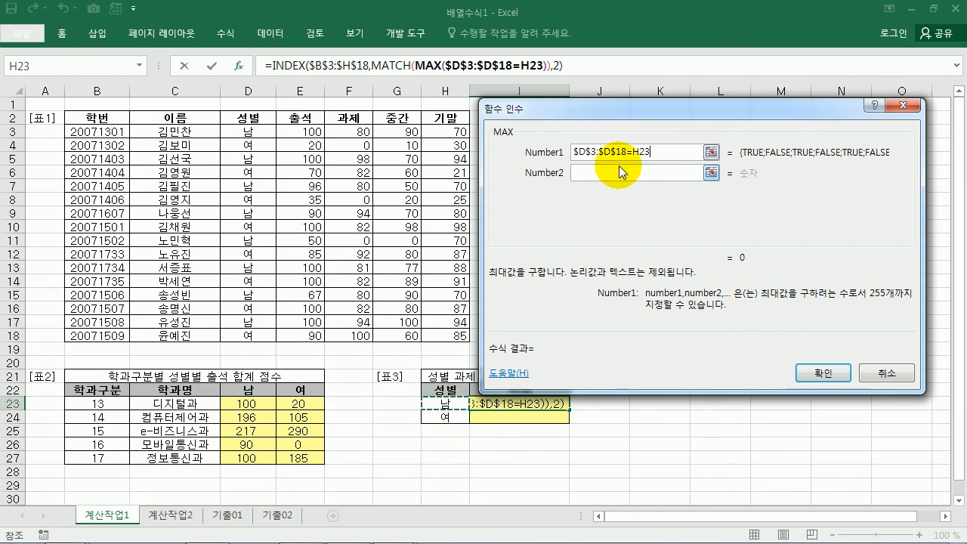
Wrap the gender condition in the first MAX argument in parentheses and multiply it by the absolute 과제 range $F$3:$F$18.
text())
key(Home)
text(()
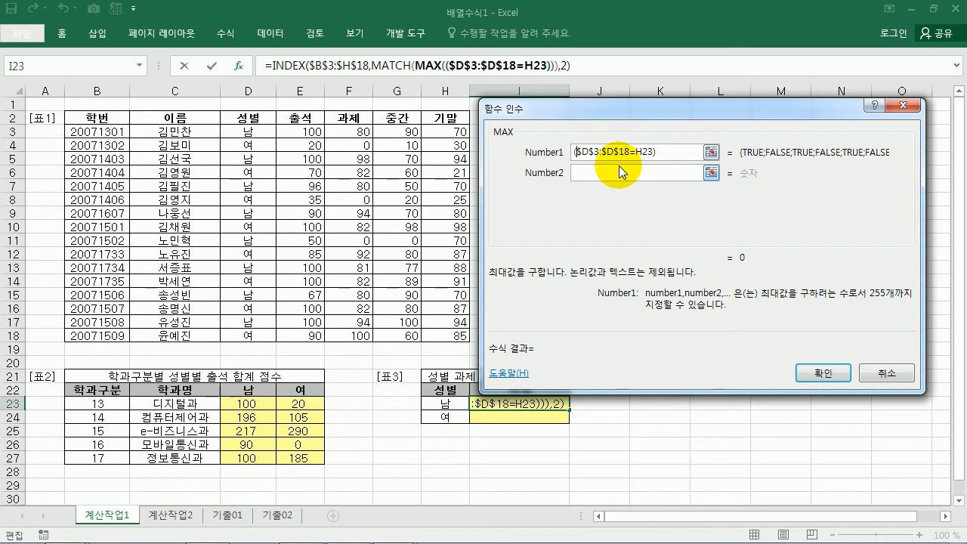
click(666, 148)
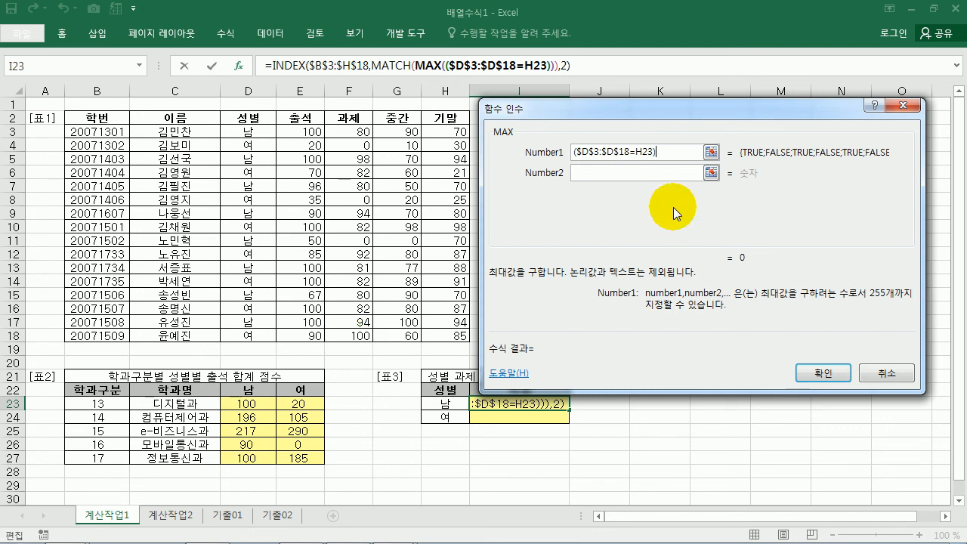
text(*)
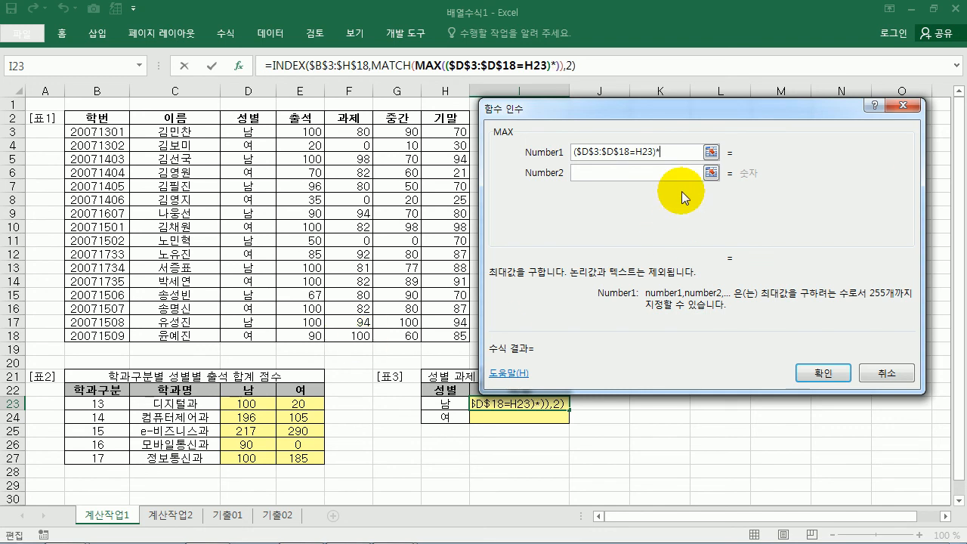
drag(361, 130, 363, 335)
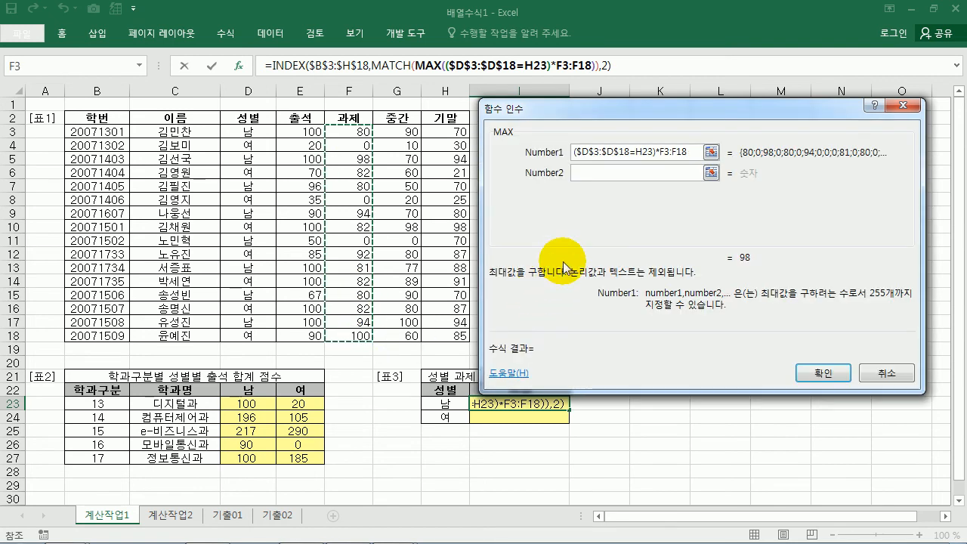
key(F4)
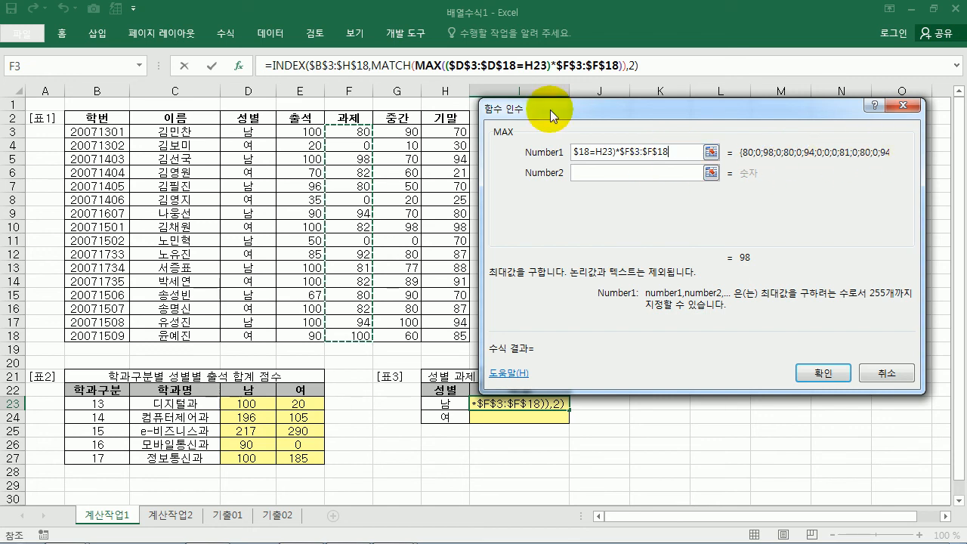
Try the absolute range $F$3:$F$18 as the lookup array of MATCH, and clear it again.
click(397, 66)
click(586, 174)
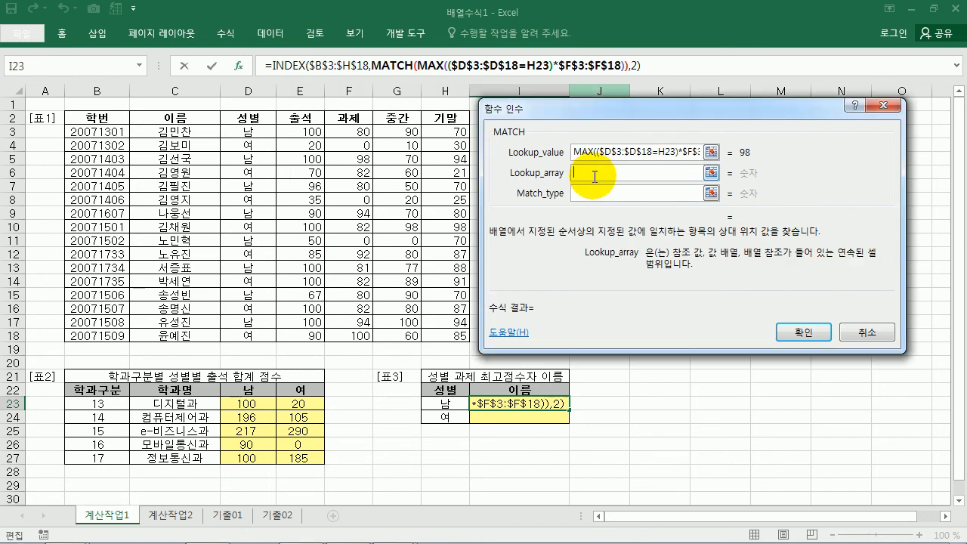
drag(355, 132, 375, 338)
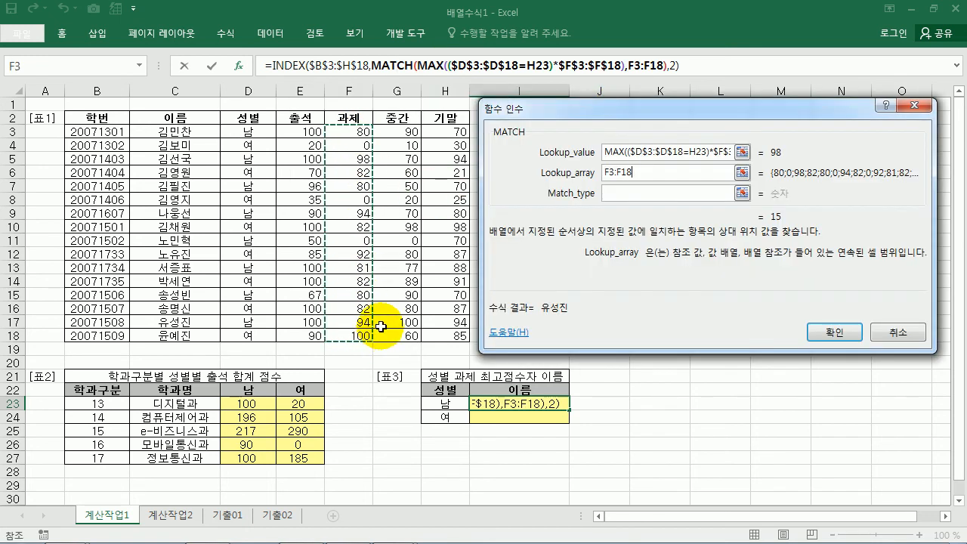
key(F4)
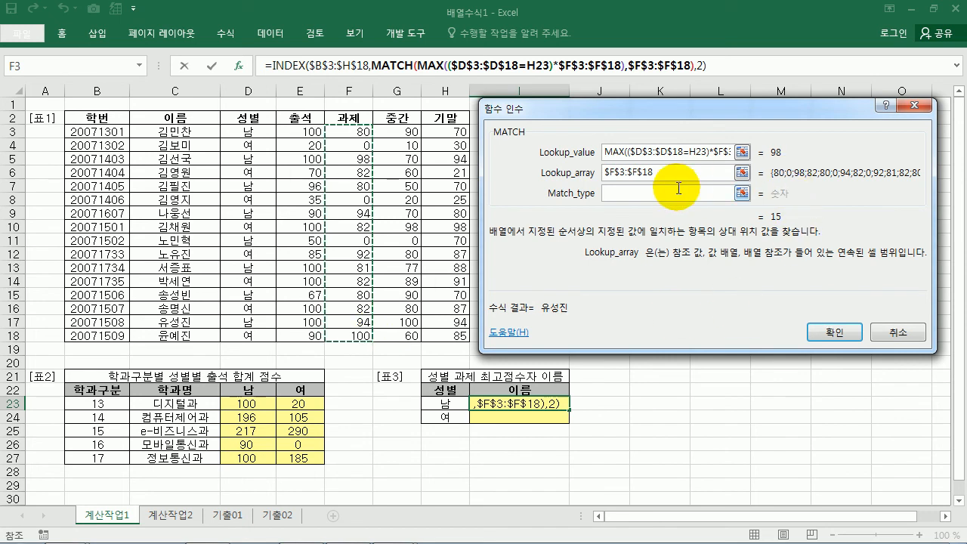
drag(654, 173, 569, 172)
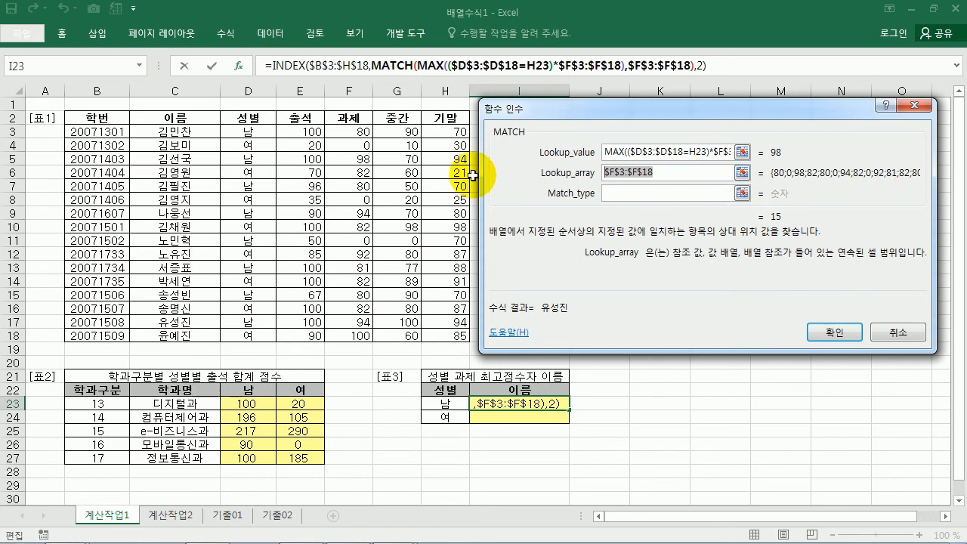
key(Delete)
Copy the MAX argument ($D$3:$D$18=H23)*$F$3:$F$18 into the MATCH lookup array and set the match type to 0.
click(439, 67)
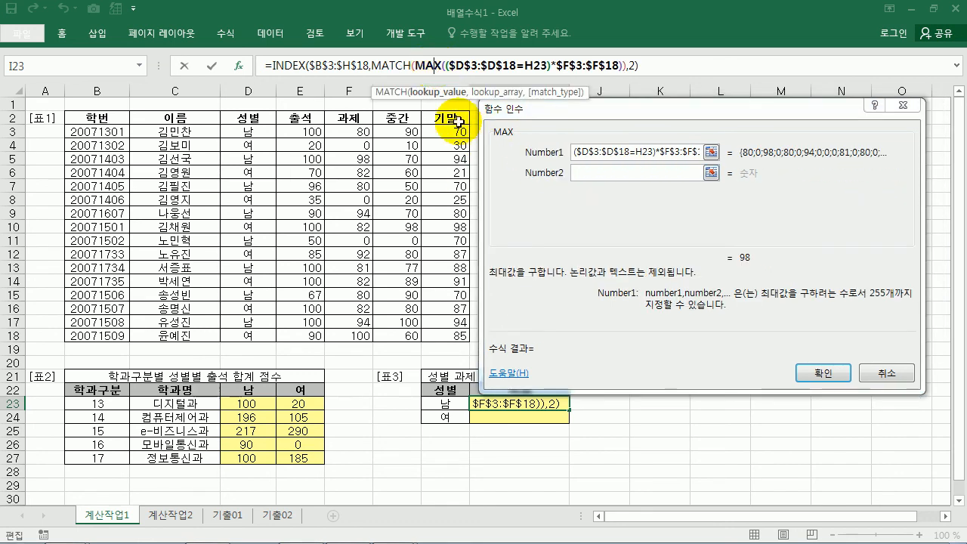
click(381, 66)
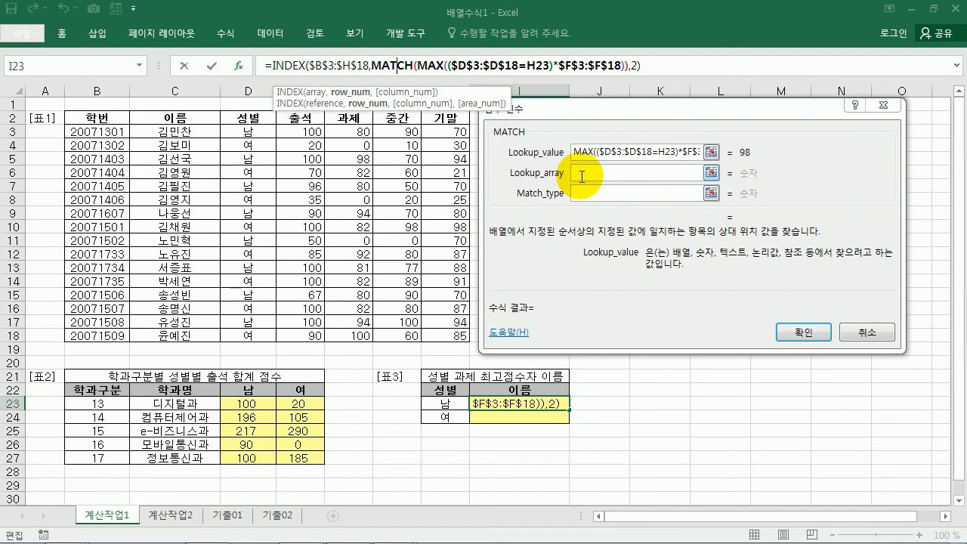
click(427, 65)
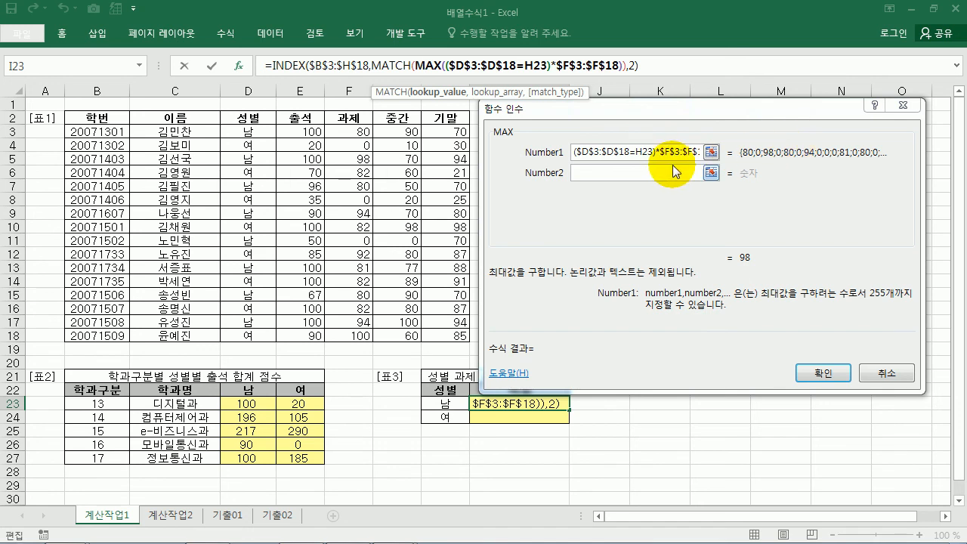
click(575, 153)
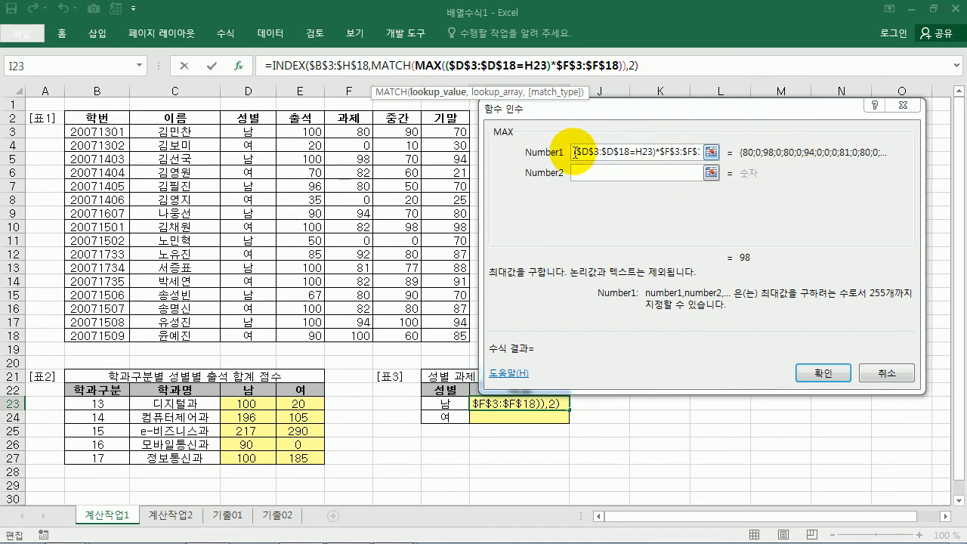
drag(575, 153, 843, 156)
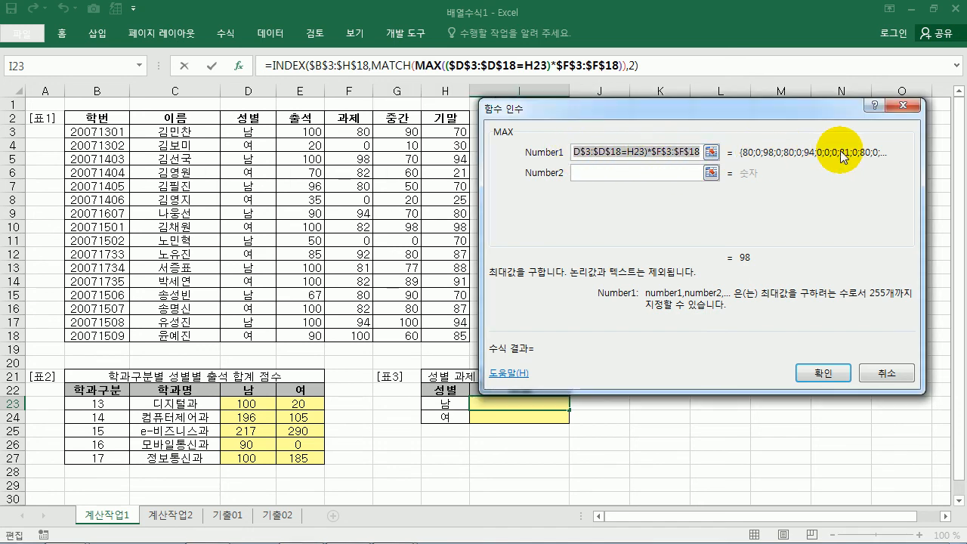
click(396, 66)
click(601, 170)
key(ctrl+v)
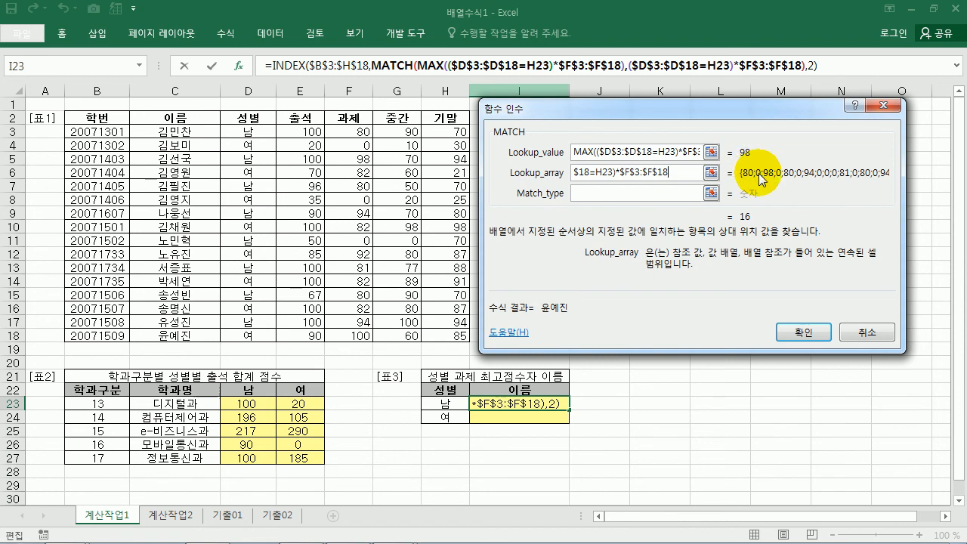
click(609, 193)
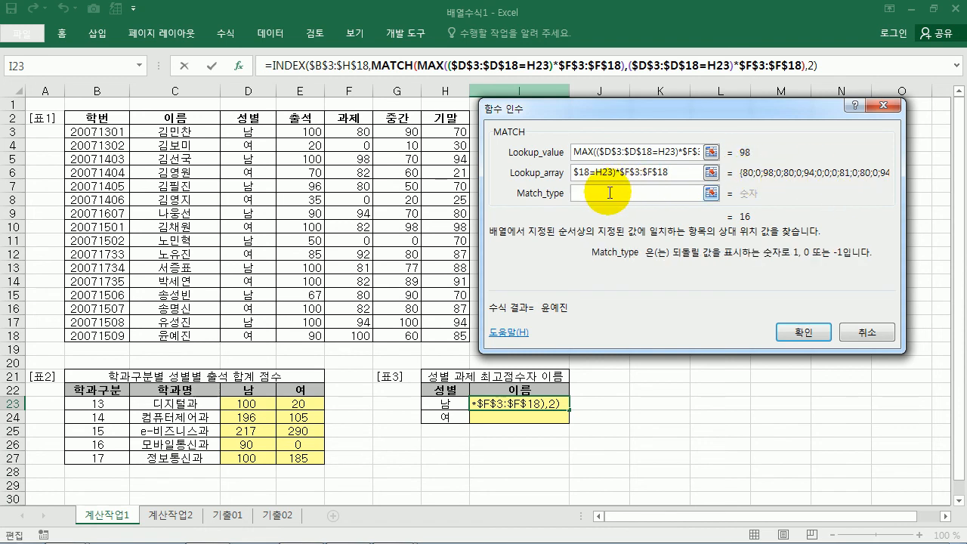
text(0)
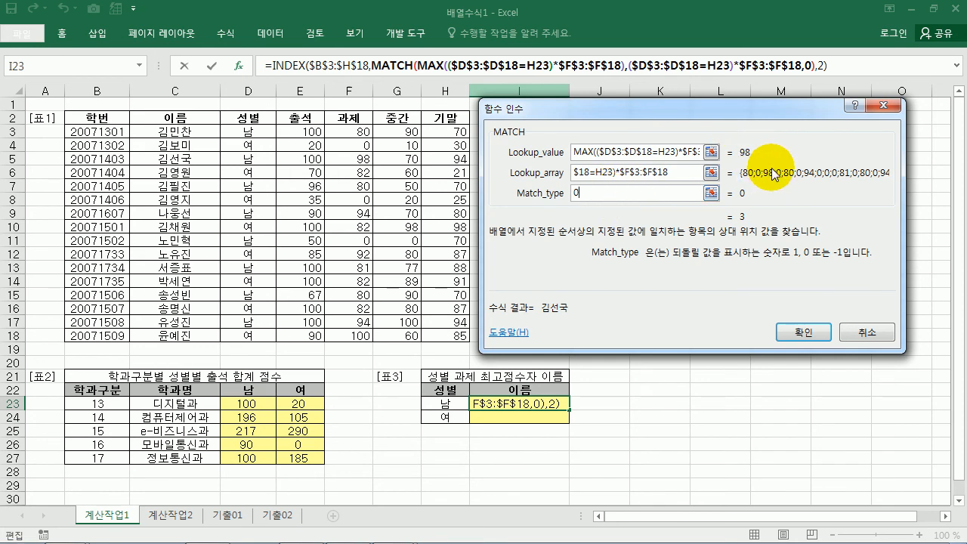
Check the INDEX arguments, commit the formula in I23 as an array formula, and fill it down to I24.
click(297, 58)
click(632, 302)
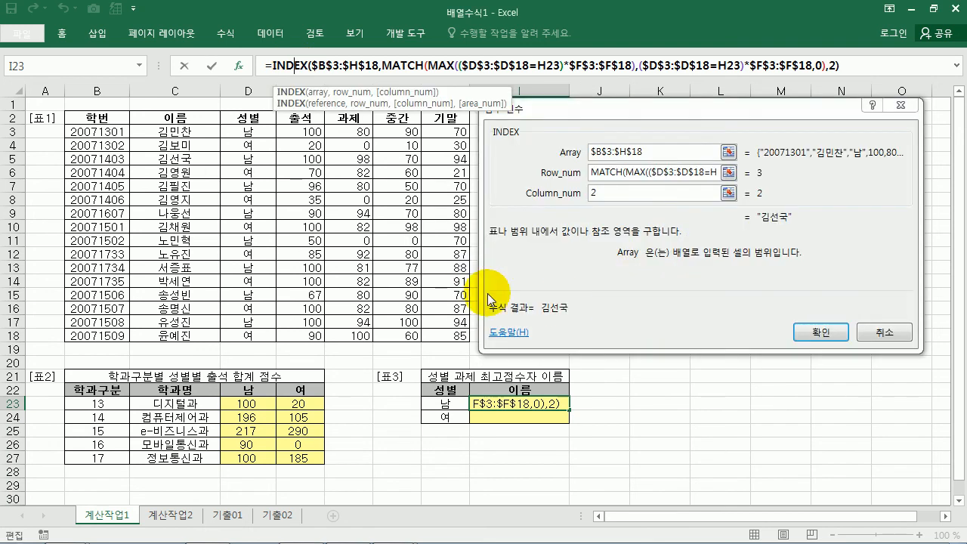
double_click(601, 194)
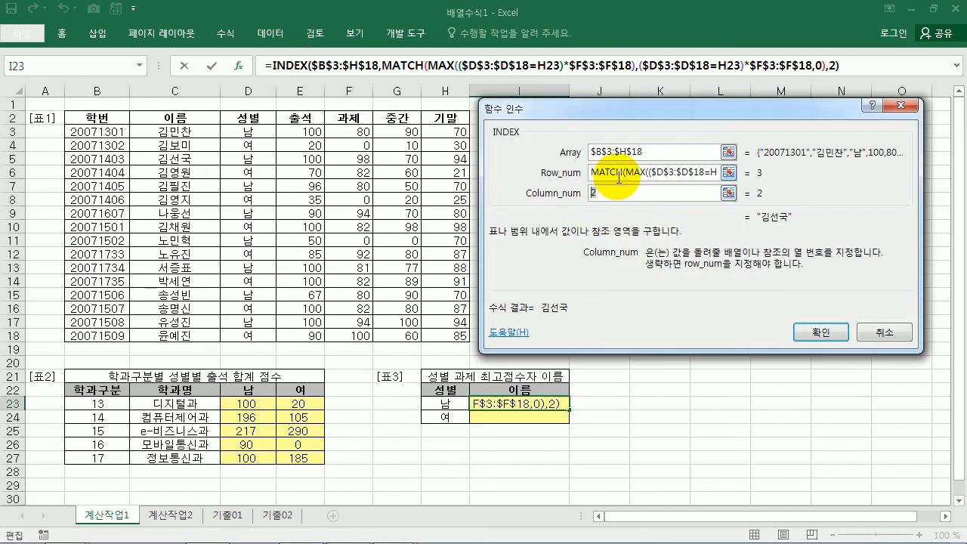
click(618, 174)
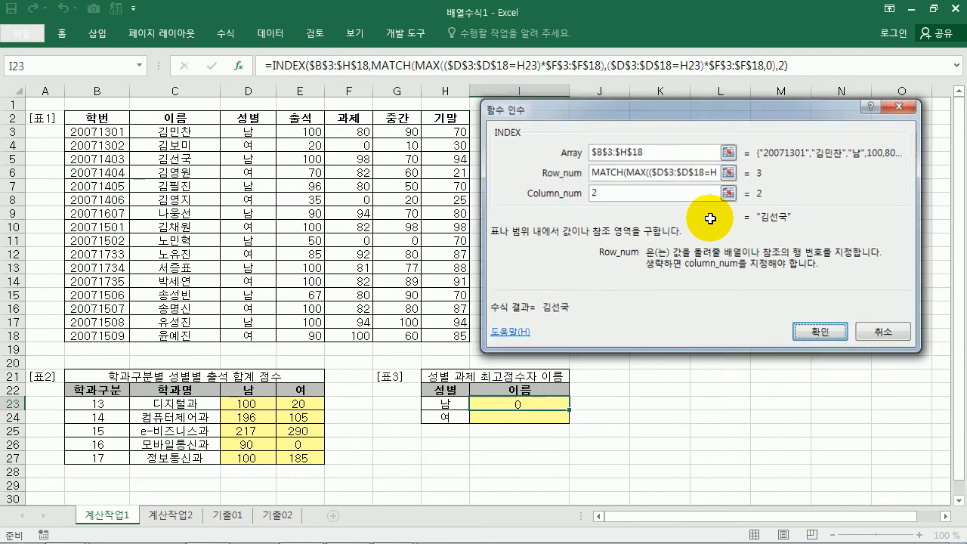
key(ctrl+shift+Return)
drag(572, 413, 575, 420)
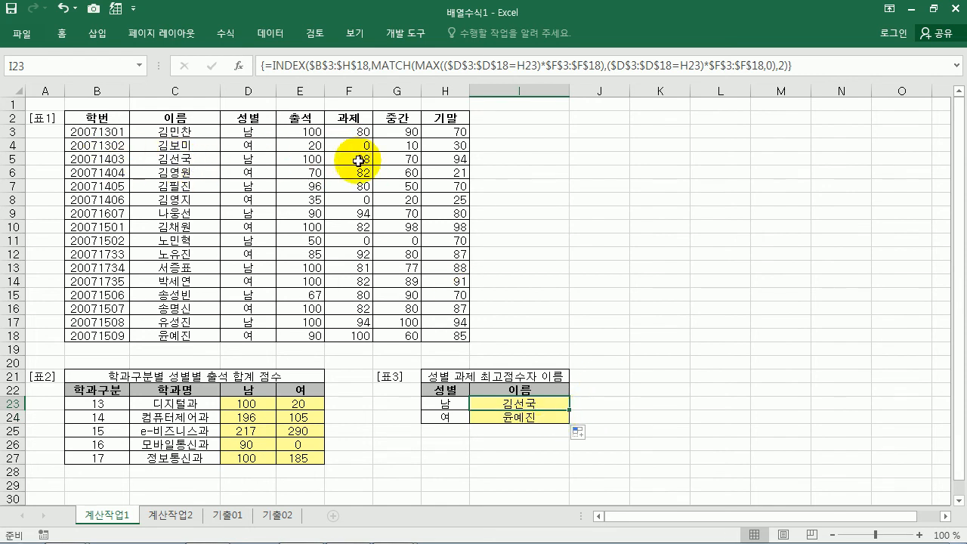
Test the male result by setting the 과제 score in F3 to 99, and undo the change.
click(191, 130)
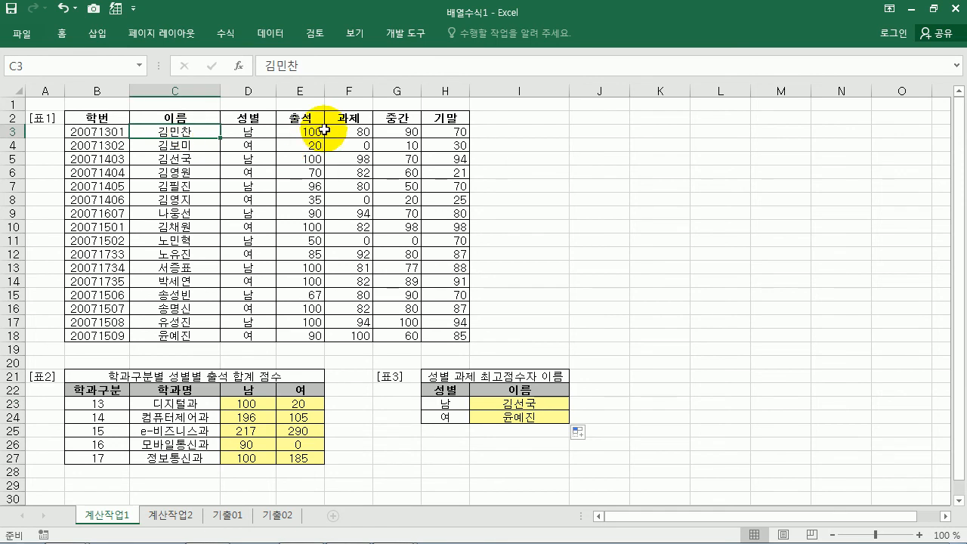
click(361, 131)
text(99)
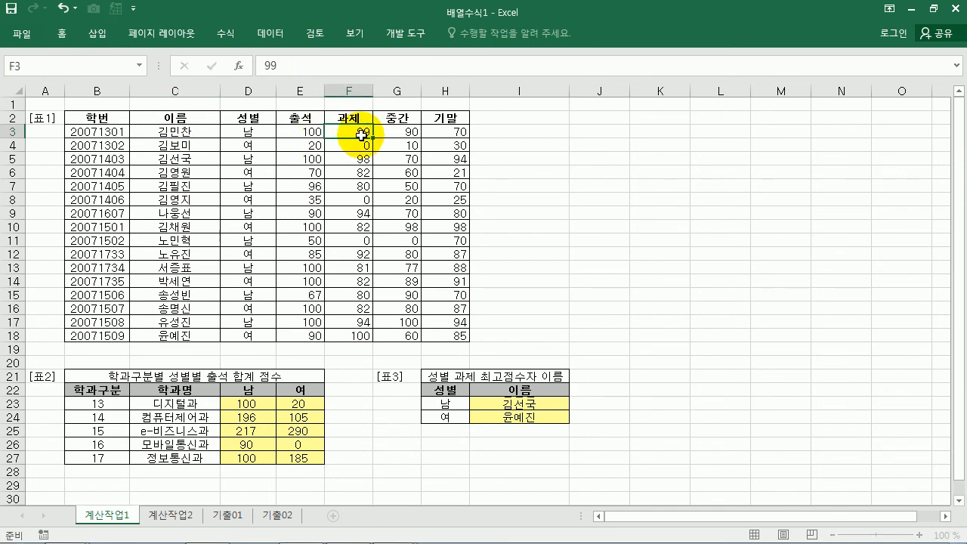
key(Return)
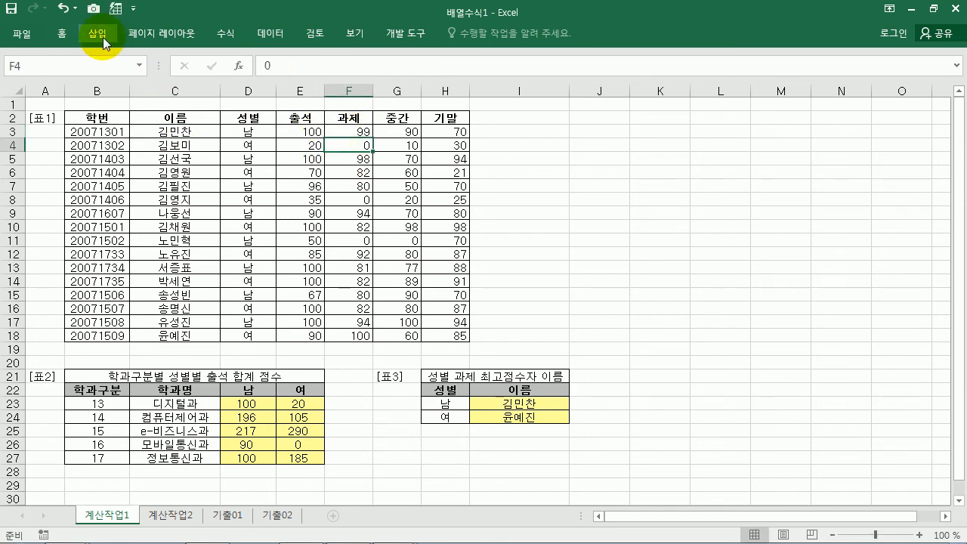
click(64, 8)
click(501, 417)
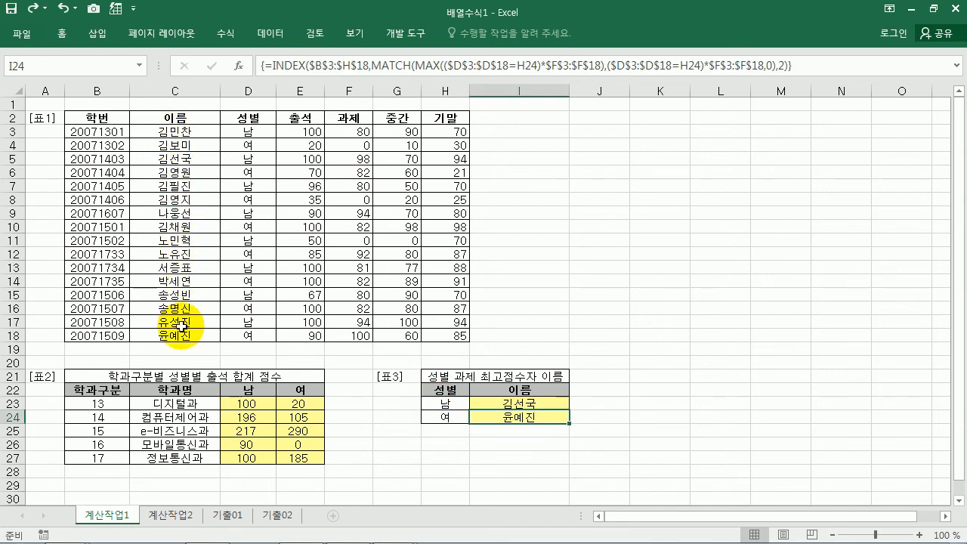
click(361, 339)
text(10)
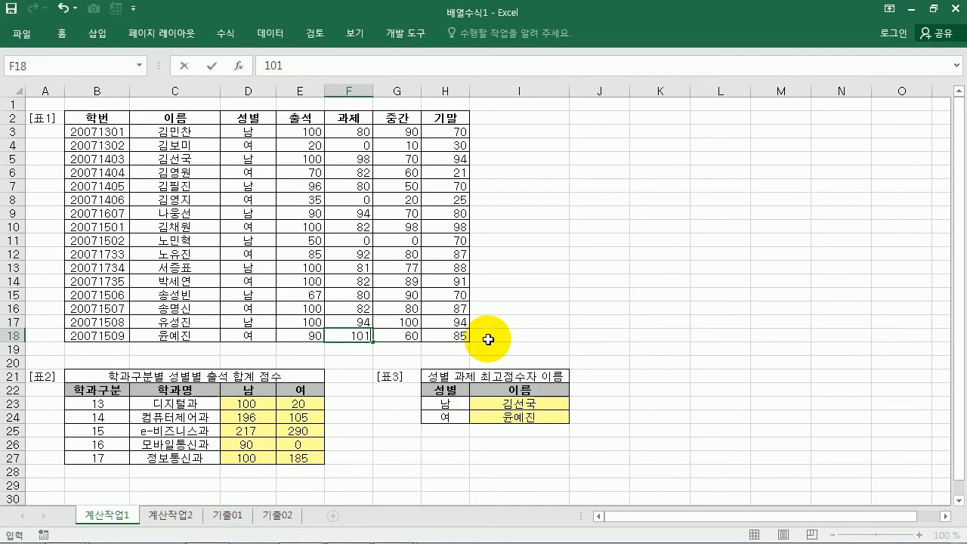
key(Escape)
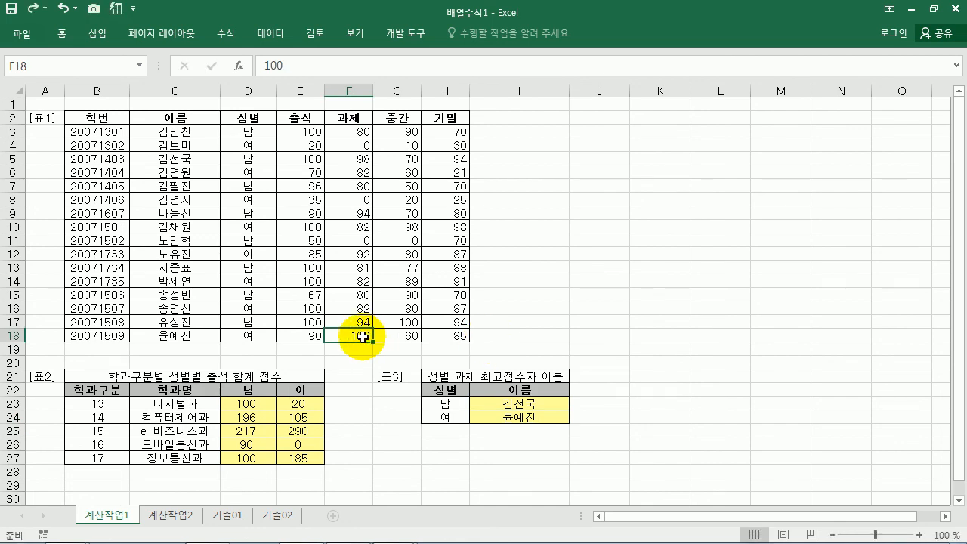
Test the female result by setting the 과제 score in F16 to 102, and undo the change.
click(362, 307)
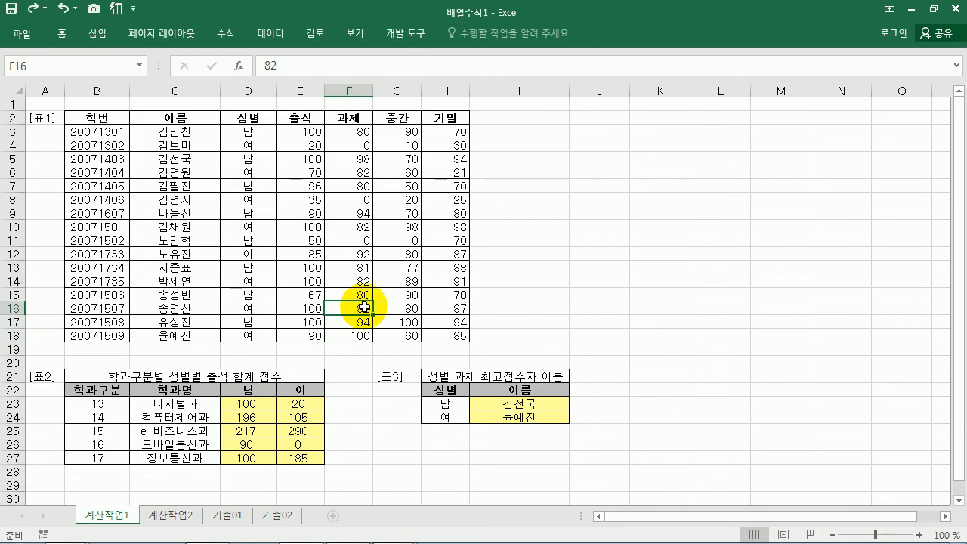
text(10)
key(Return)
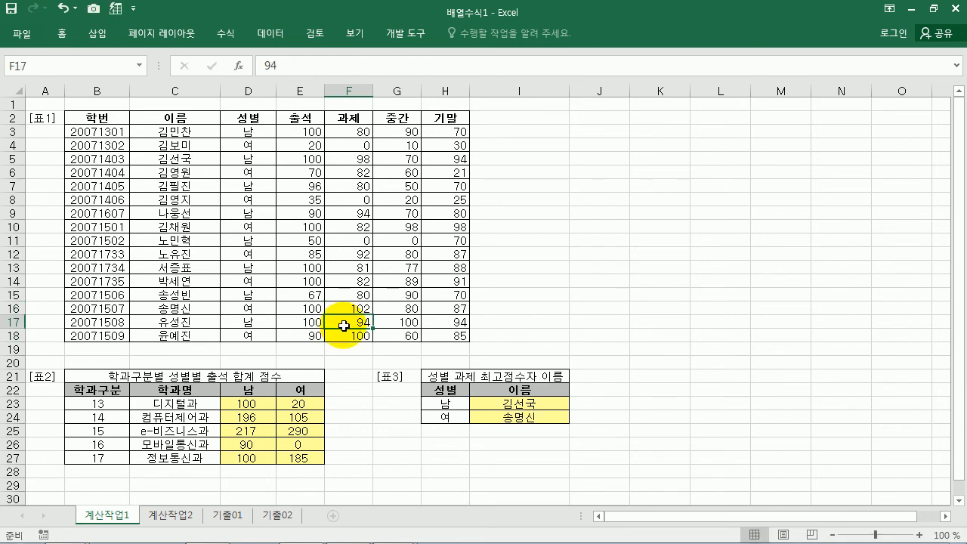
key(ctrl+z)
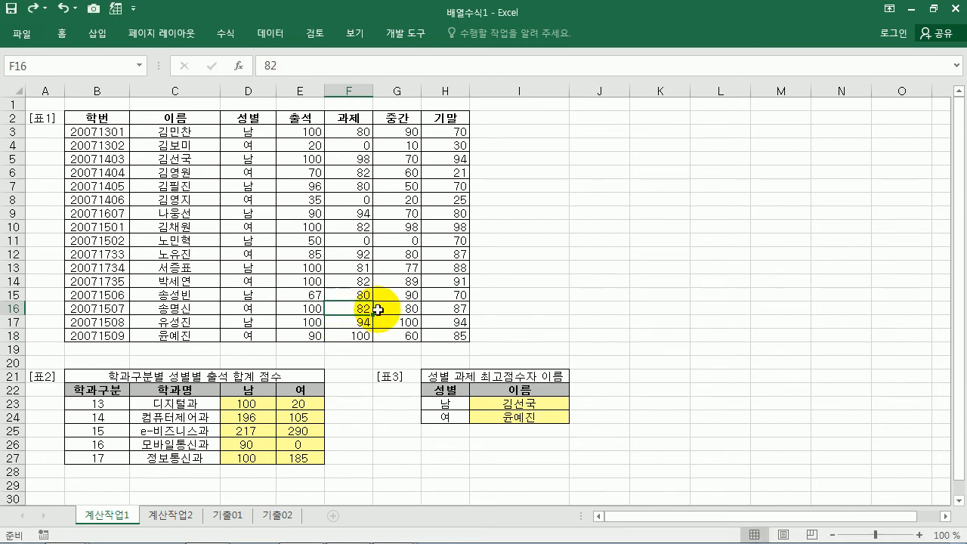
click(620, 294)
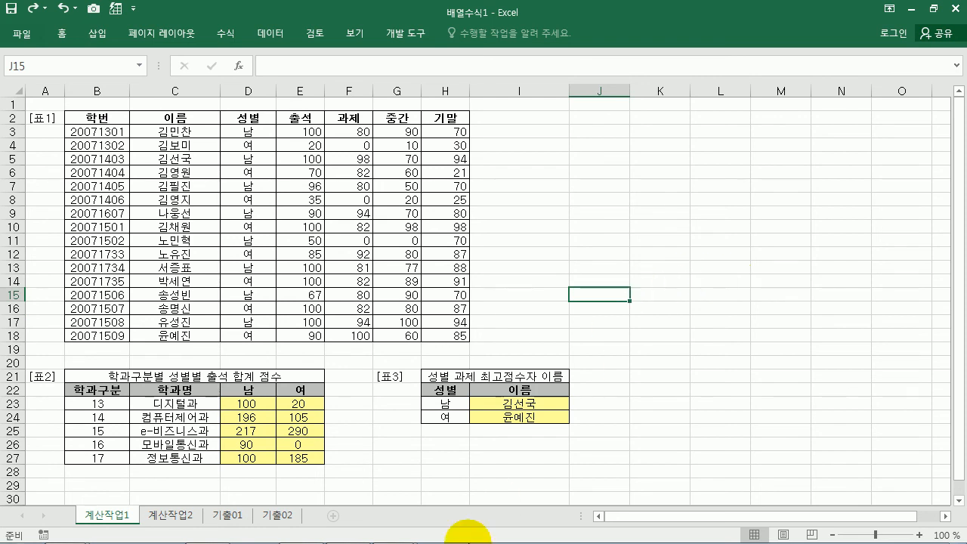
Open the 계산작업2 worksheet.
mouse_move(391, 529)
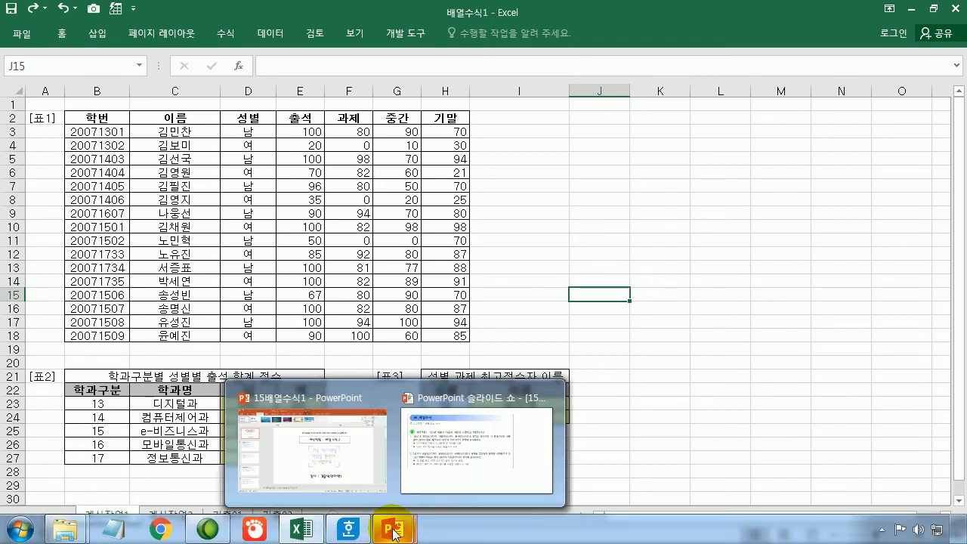
click(460, 278)
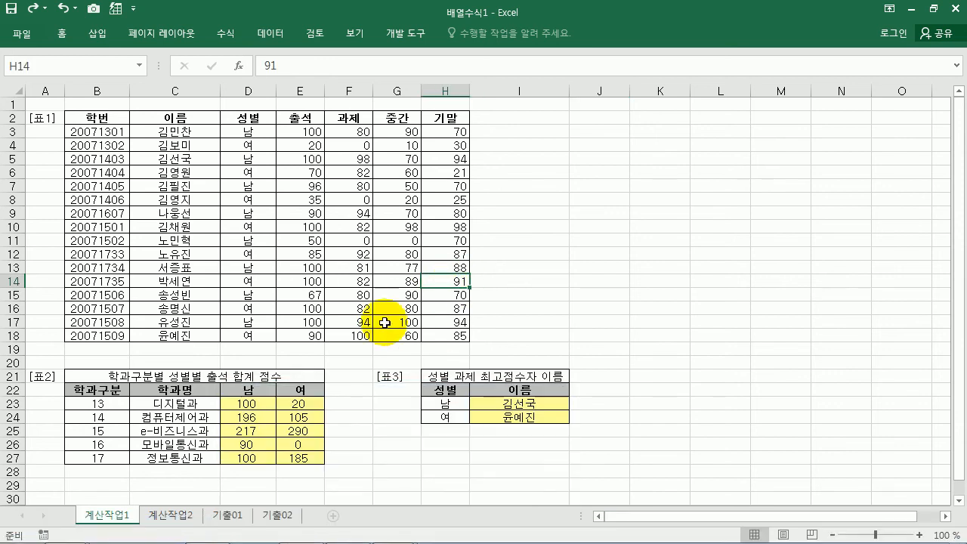
click(189, 515)
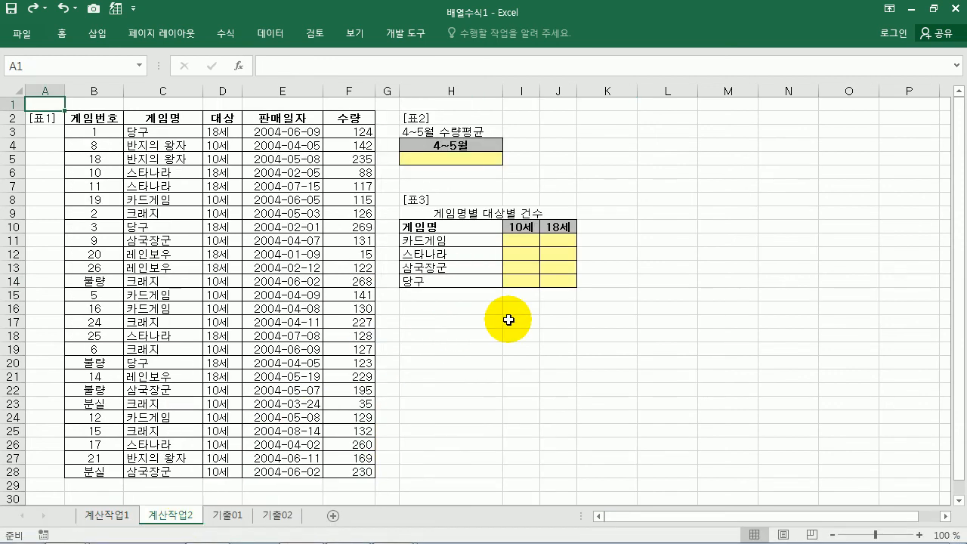